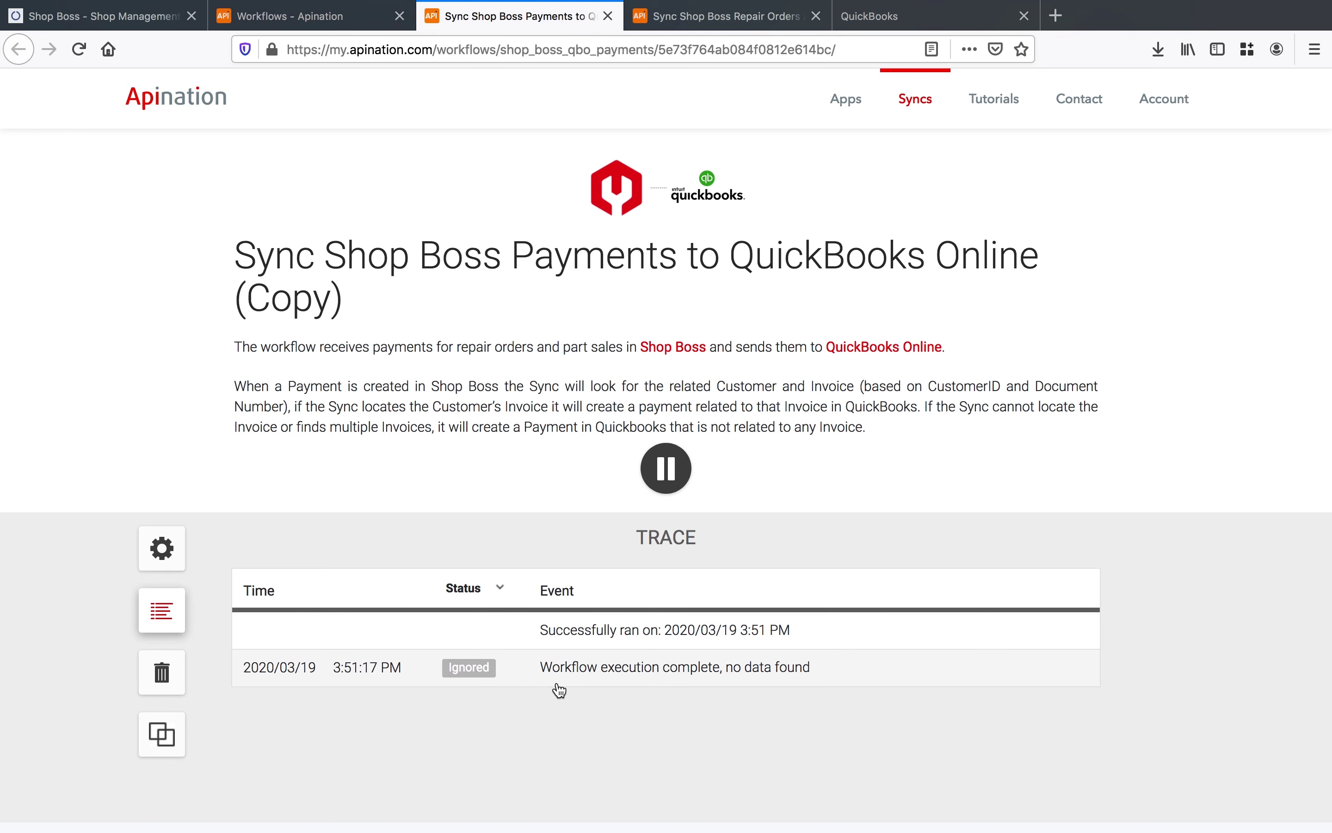
# Step: Look over Apination's repair orders sync workflow, then return to the payments sync workflow
pyautogui.click(738, 16)
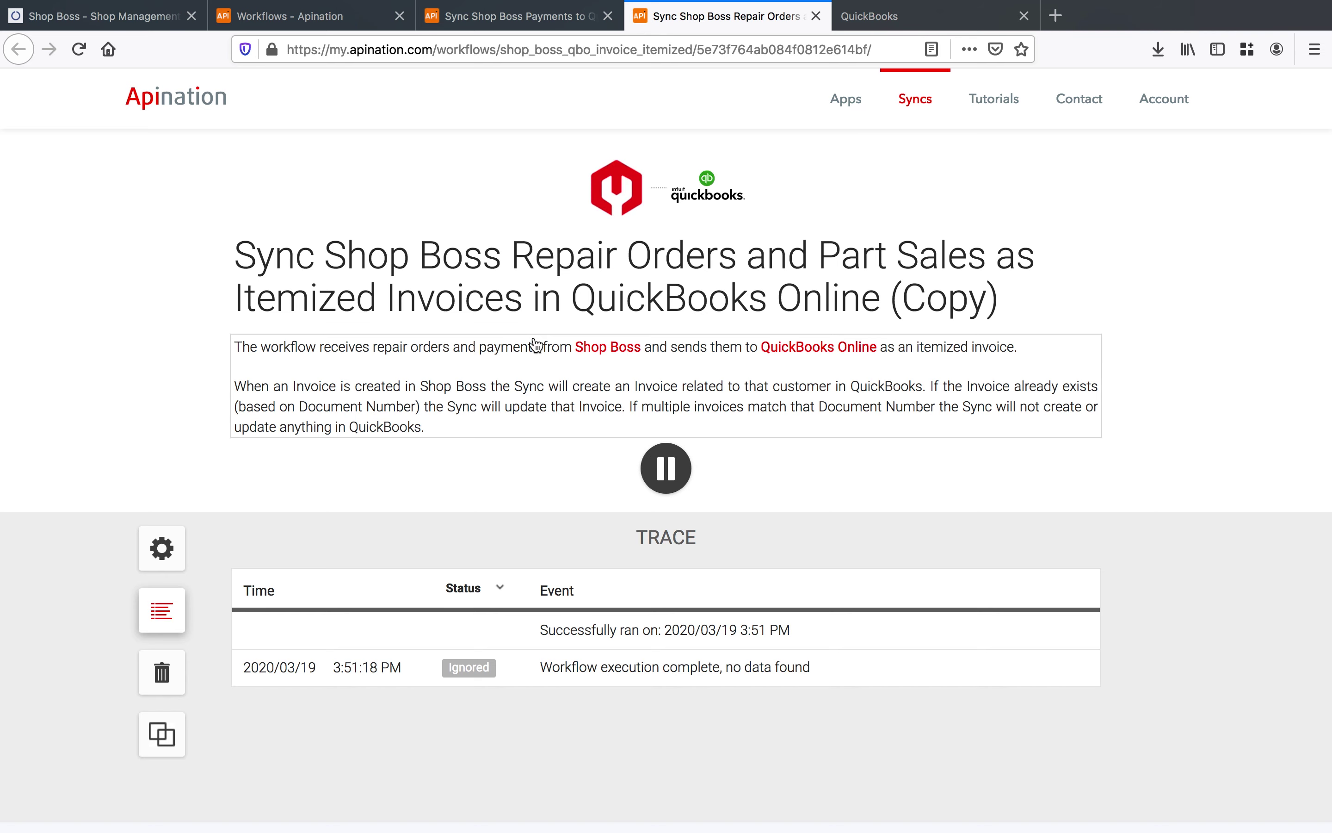
pyautogui.scroll(-3, 535, 345)
pyautogui.scroll(3, 561, 301)
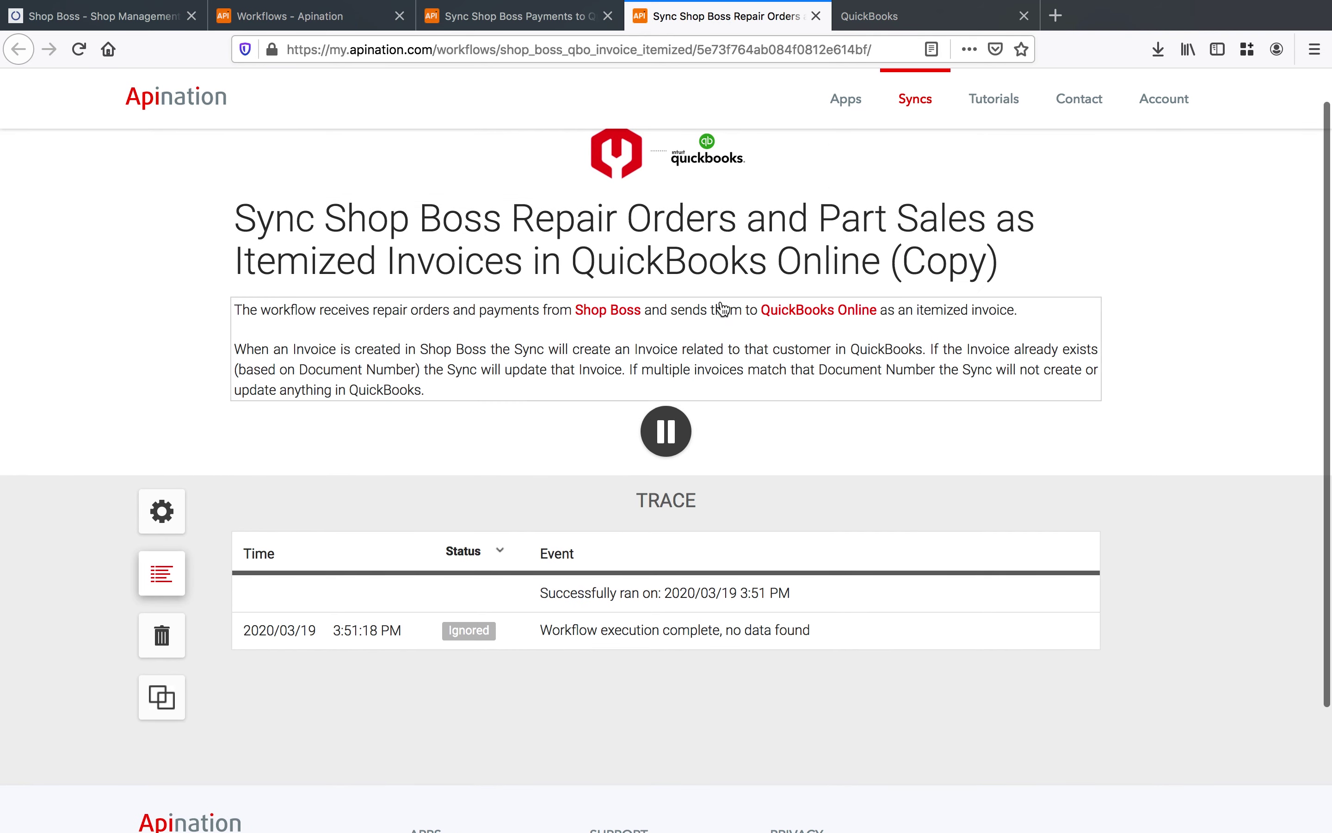
pyautogui.click(518, 22)
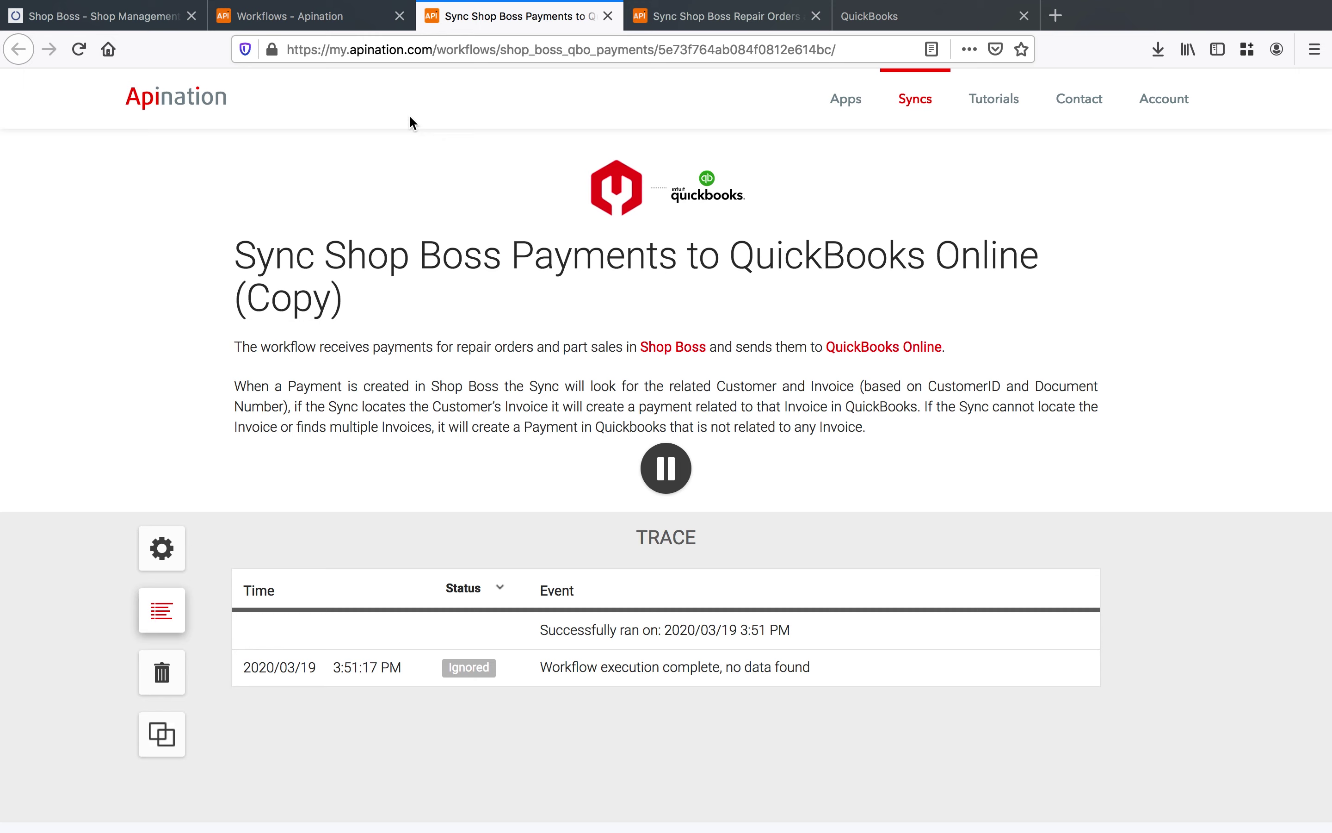
# Step: Open repair order 1511 from Shop Boss's work-in-process list, showing its $145.30 balance owed
pyautogui.click(110, 15)
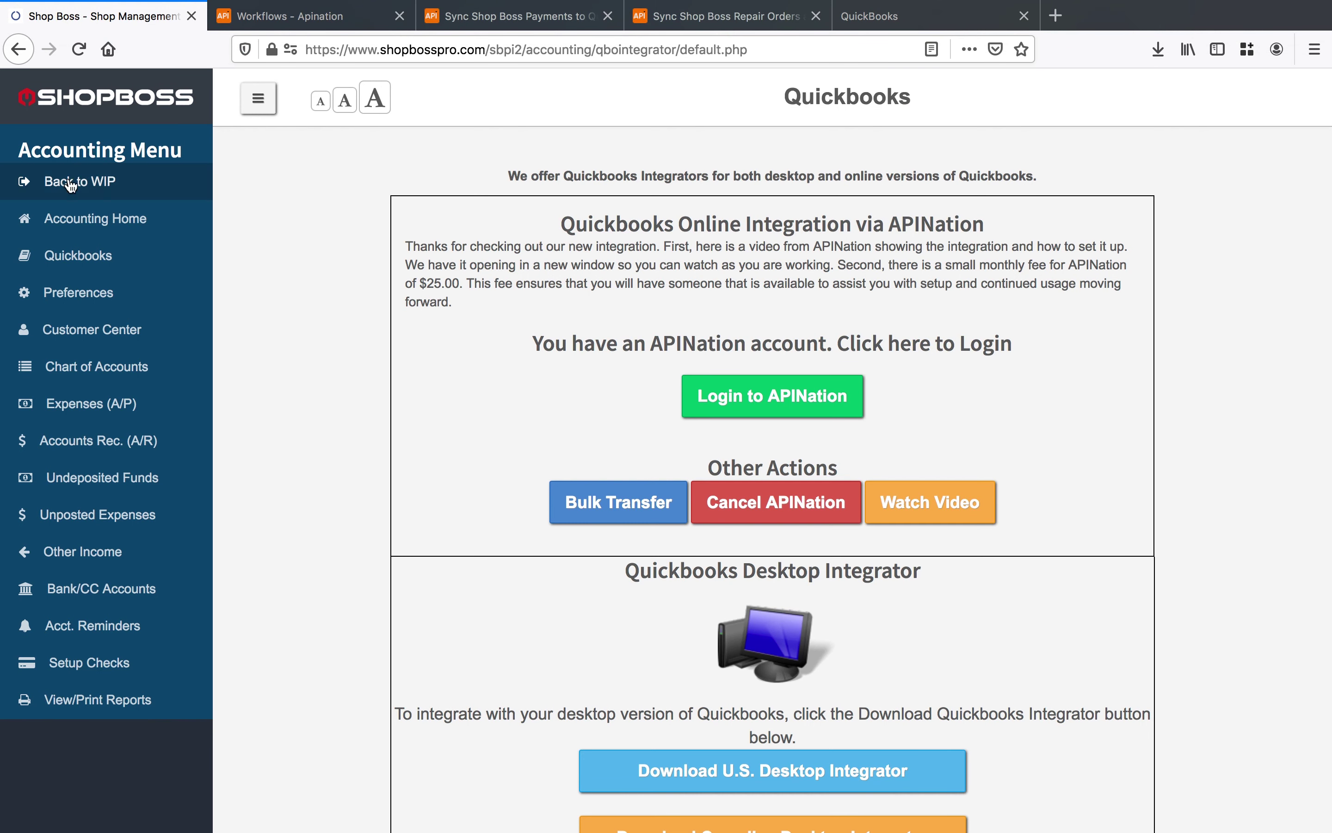
pyautogui.click(128, 184)
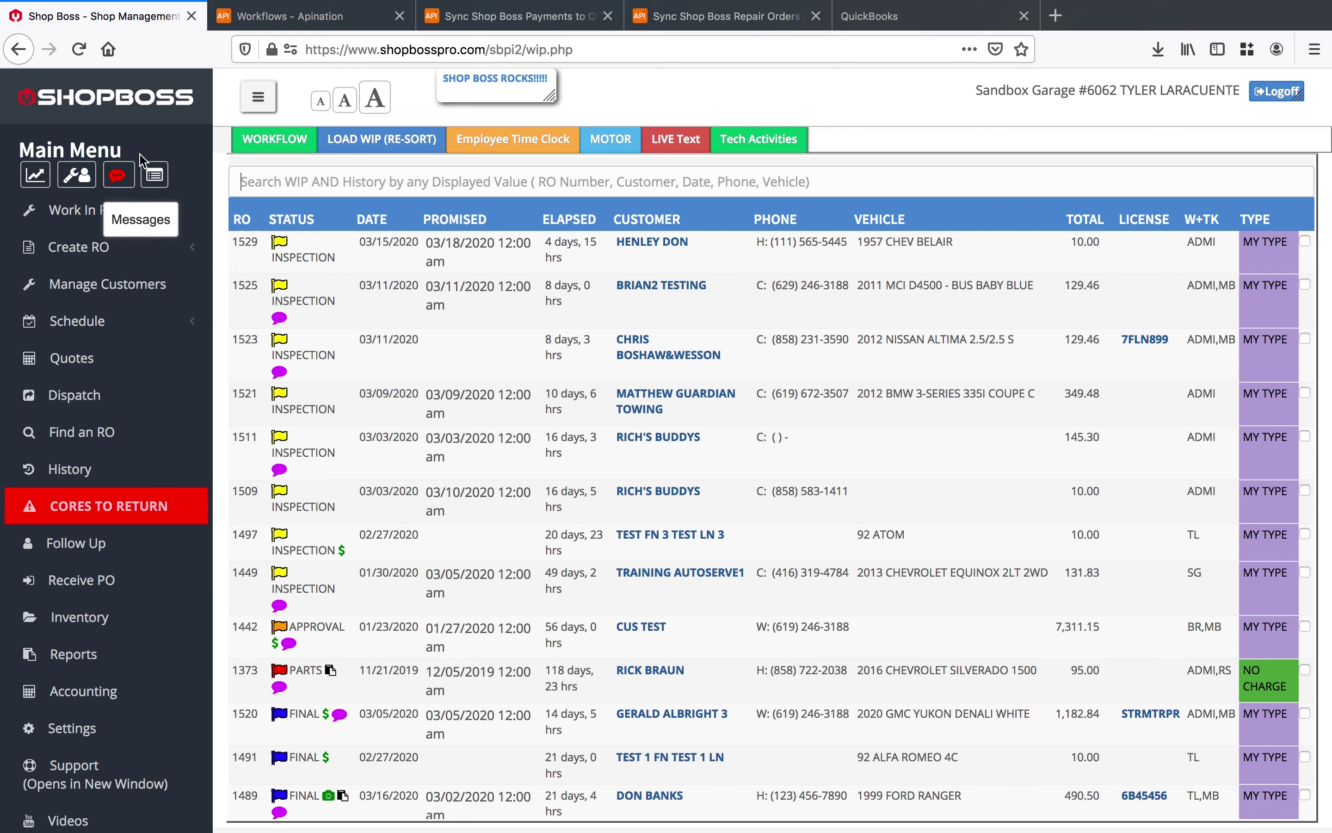
pyautogui.click(678, 453)
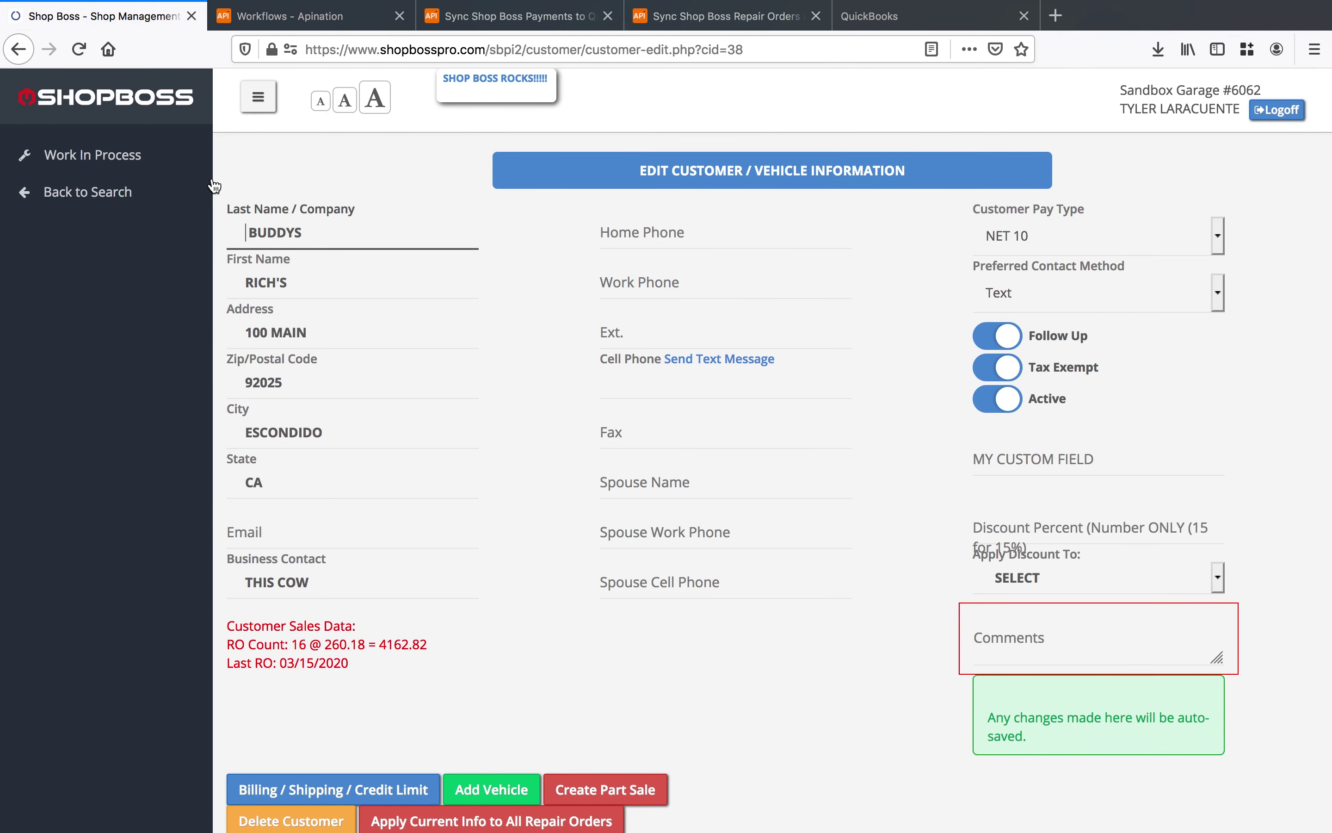
pyautogui.click(93, 156)
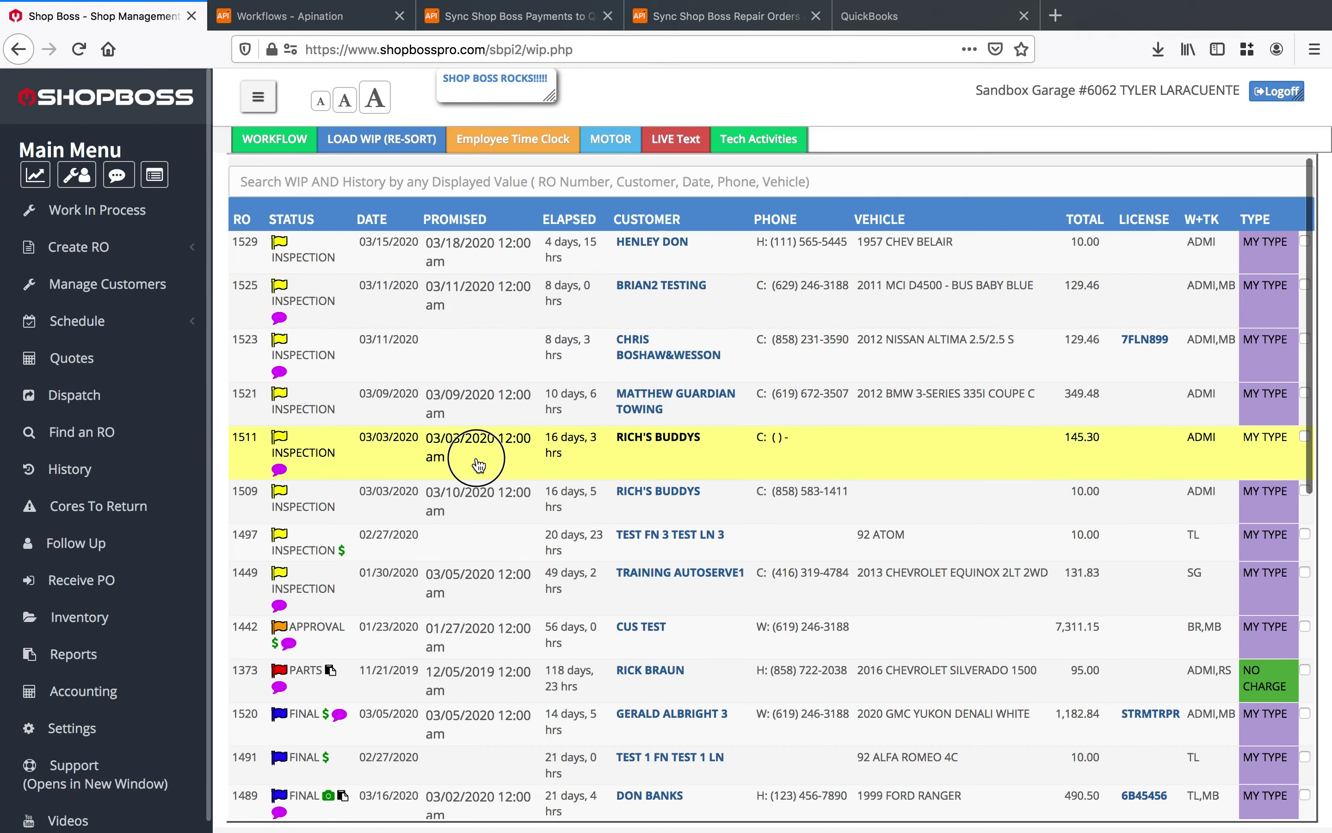
pyautogui.click(475, 456)
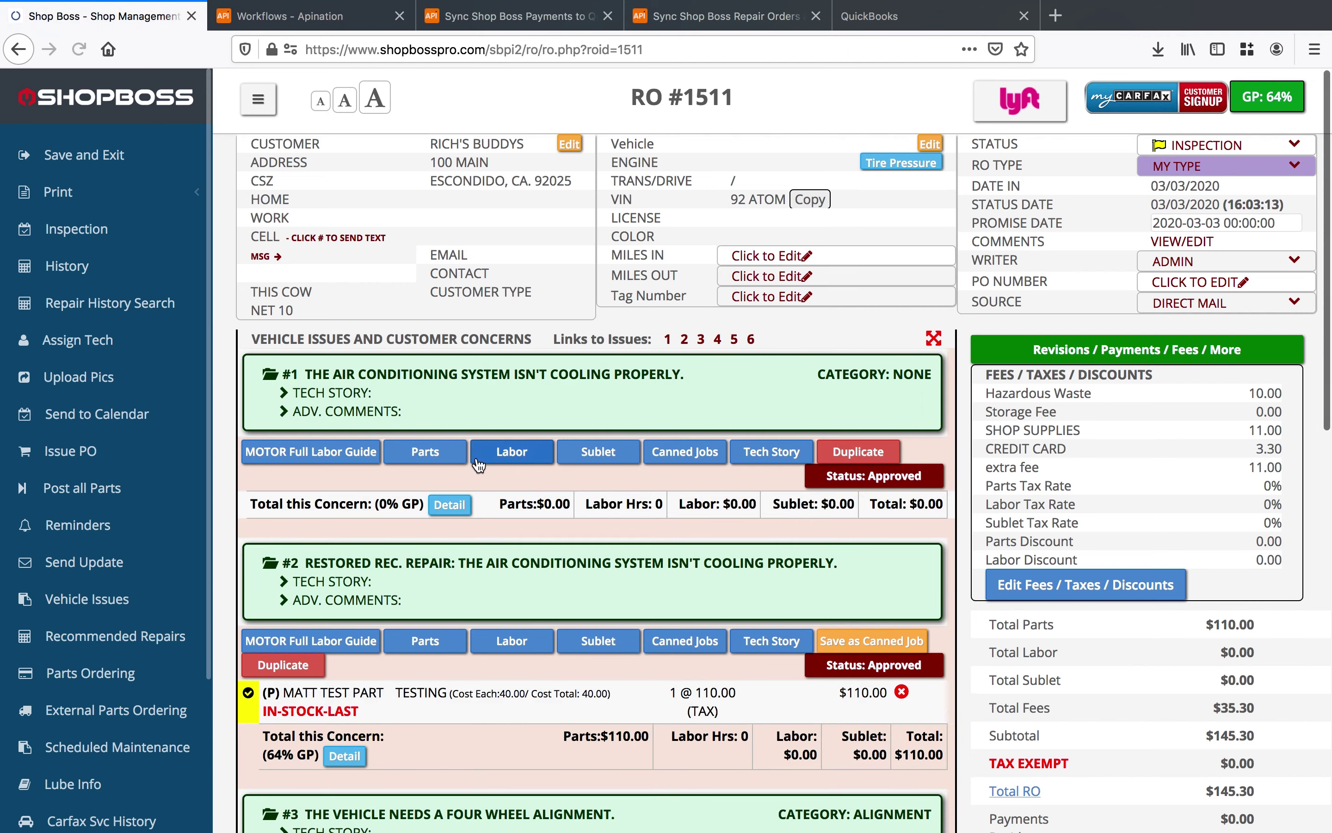
pyautogui.scroll(-5, 851, 319)
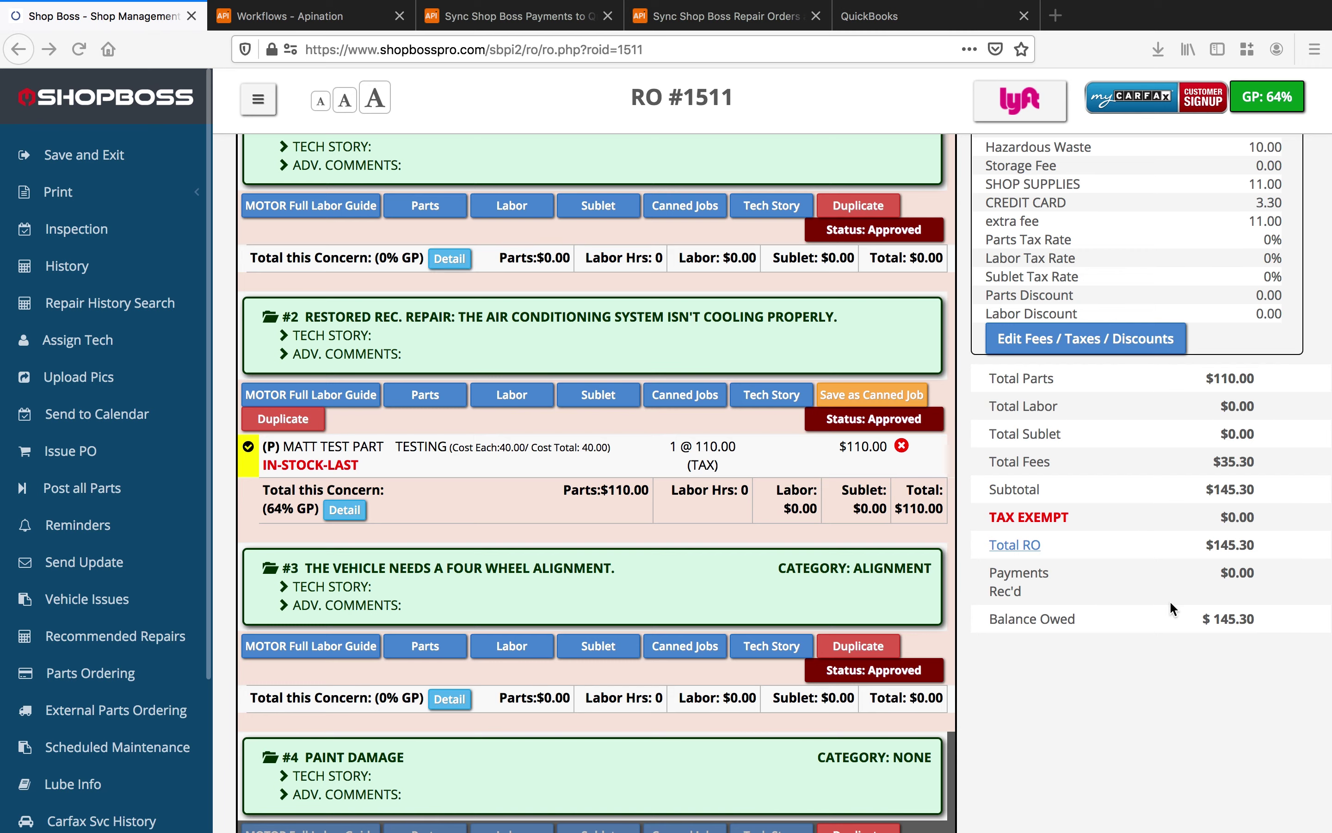
pyautogui.scroll(5, 1160, 595)
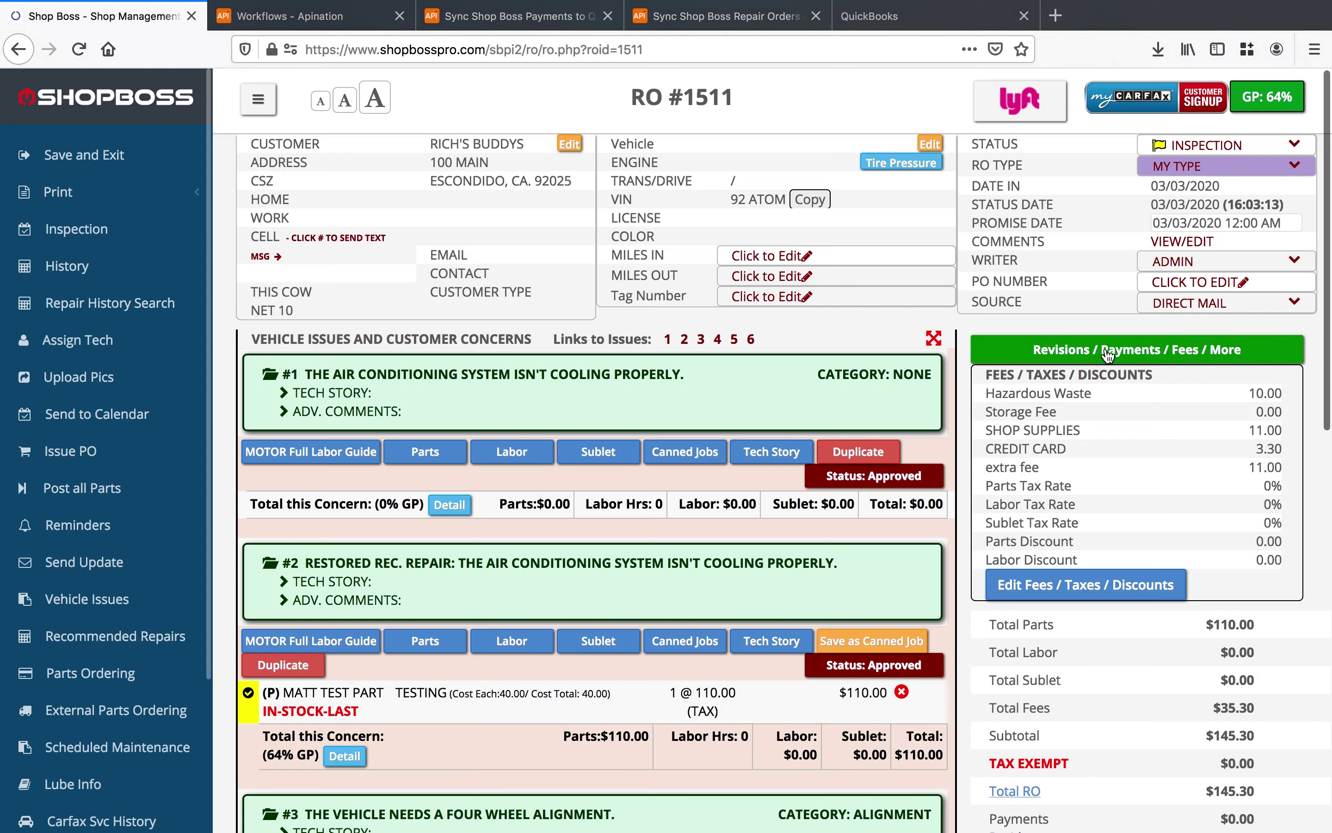
pyautogui.click(1123, 355)
# Step: Receive and save a $20.00 CASH payment on repair order 1511
pyautogui.click(1087, 489)
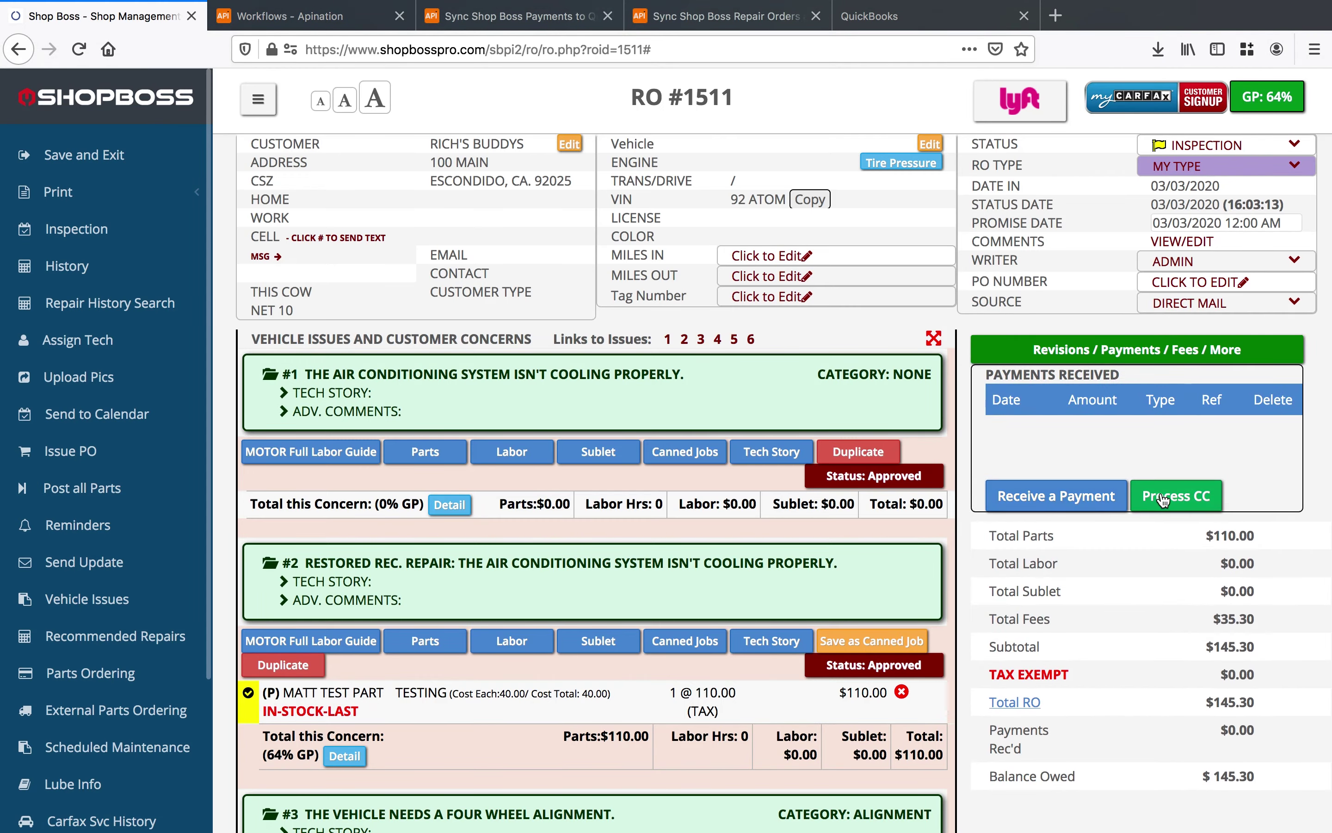
pyautogui.click(1058, 497)
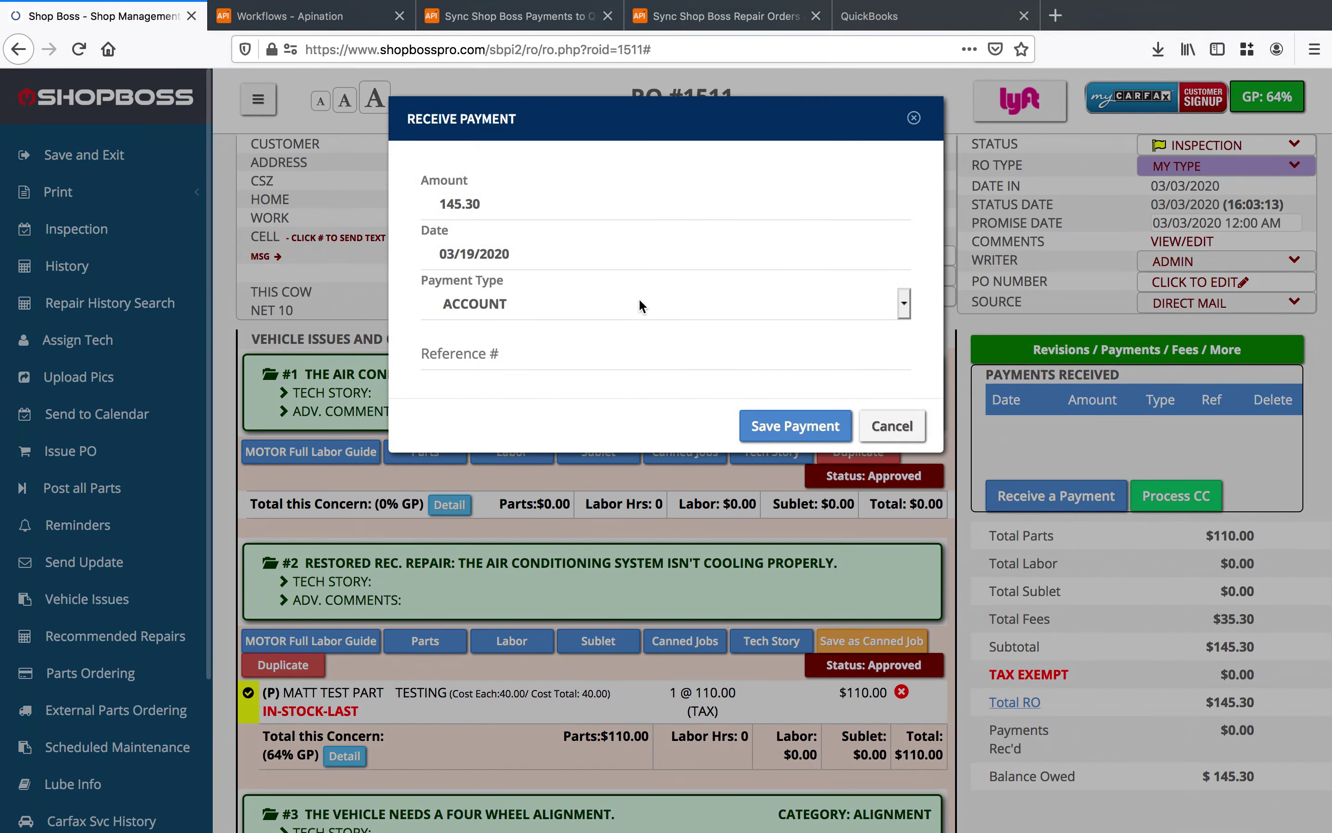
pyautogui.click(755, 292)
pyautogui.click(745, 338)
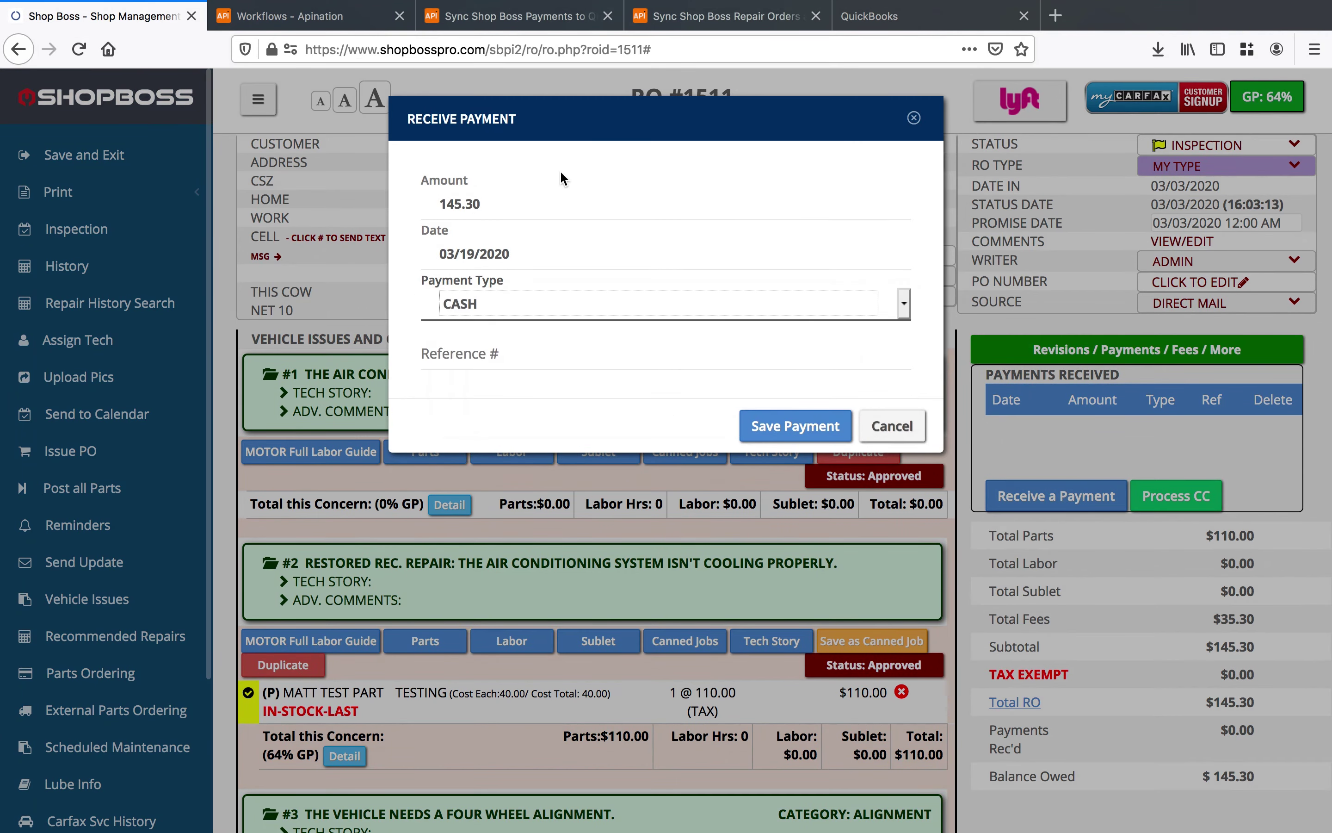
pyautogui.doubleClick(532, 199)
pyautogui.write('20')
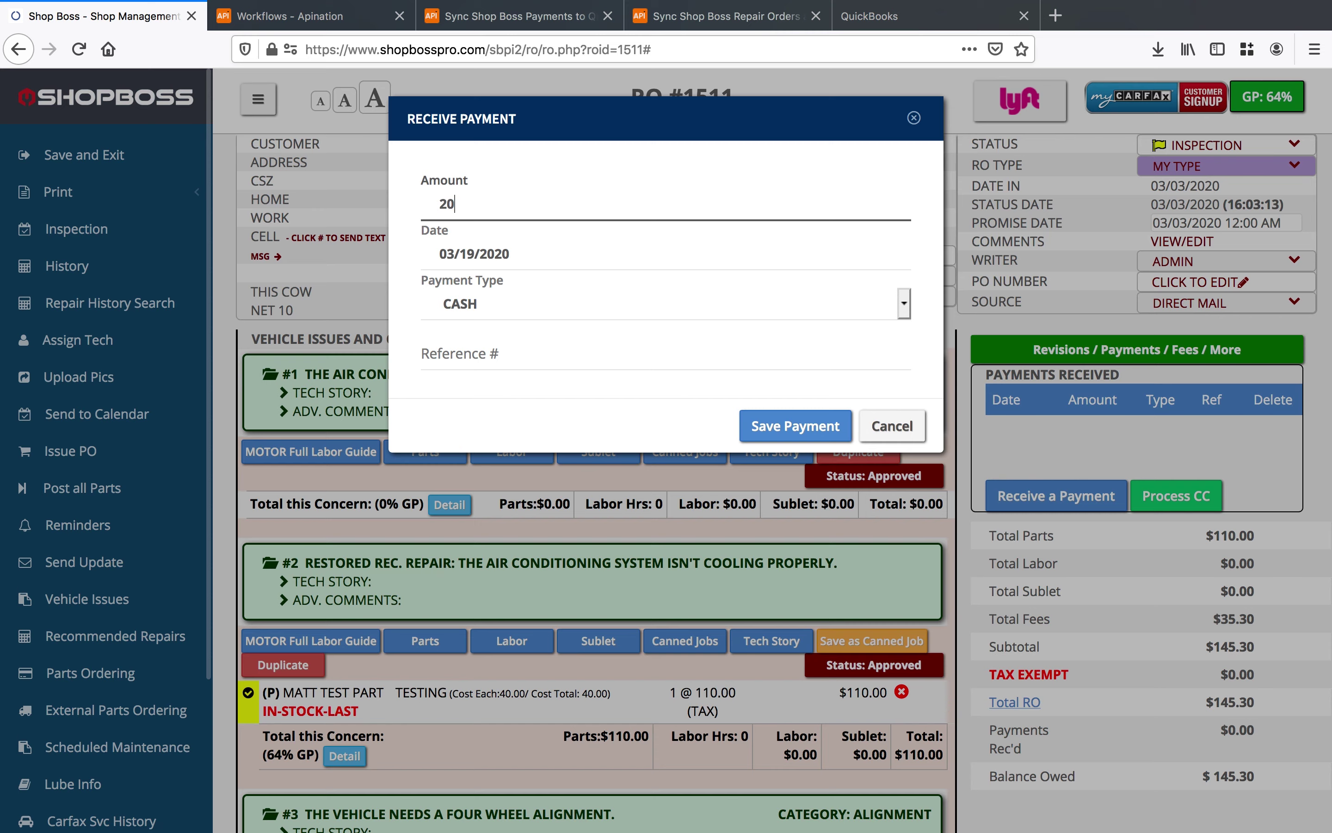
pyautogui.click(791, 427)
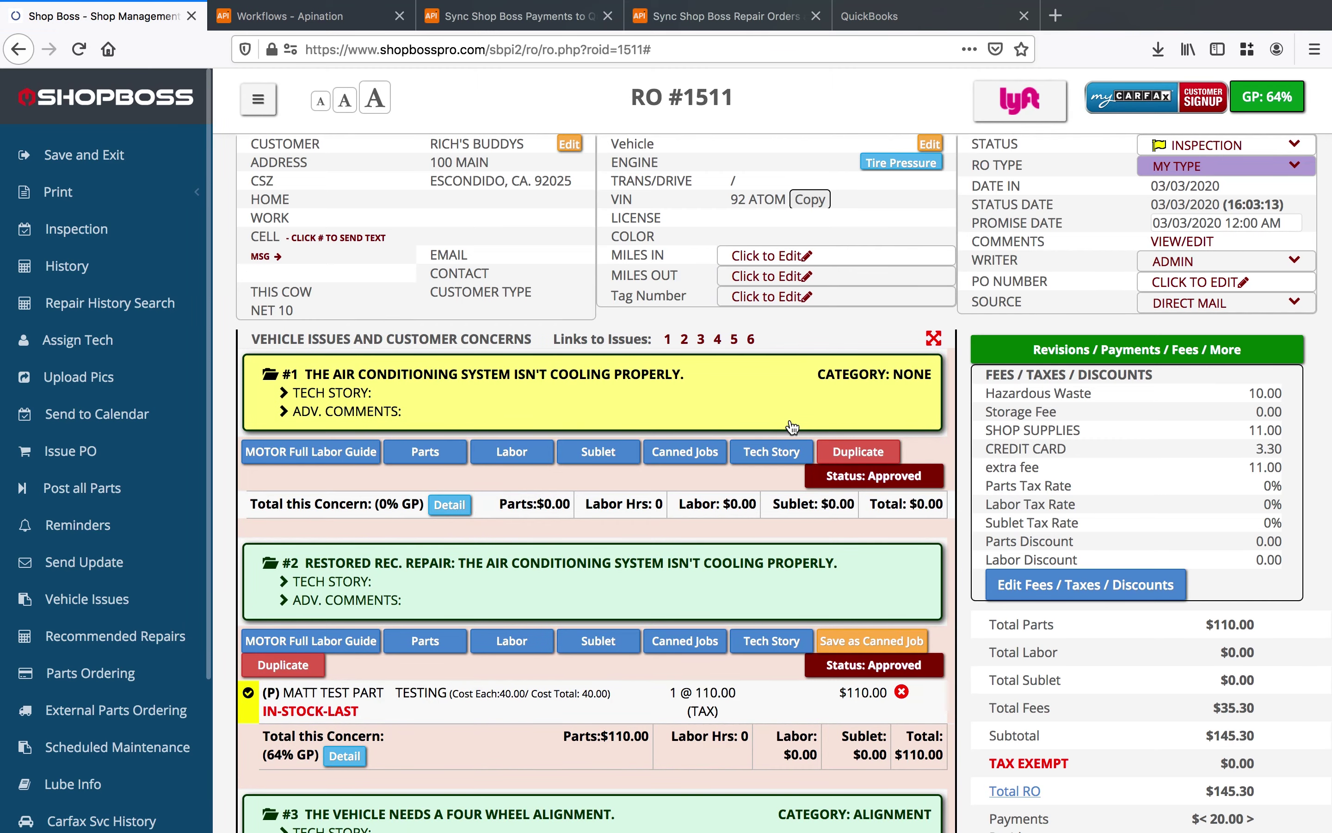
pyautogui.click(512, 16)
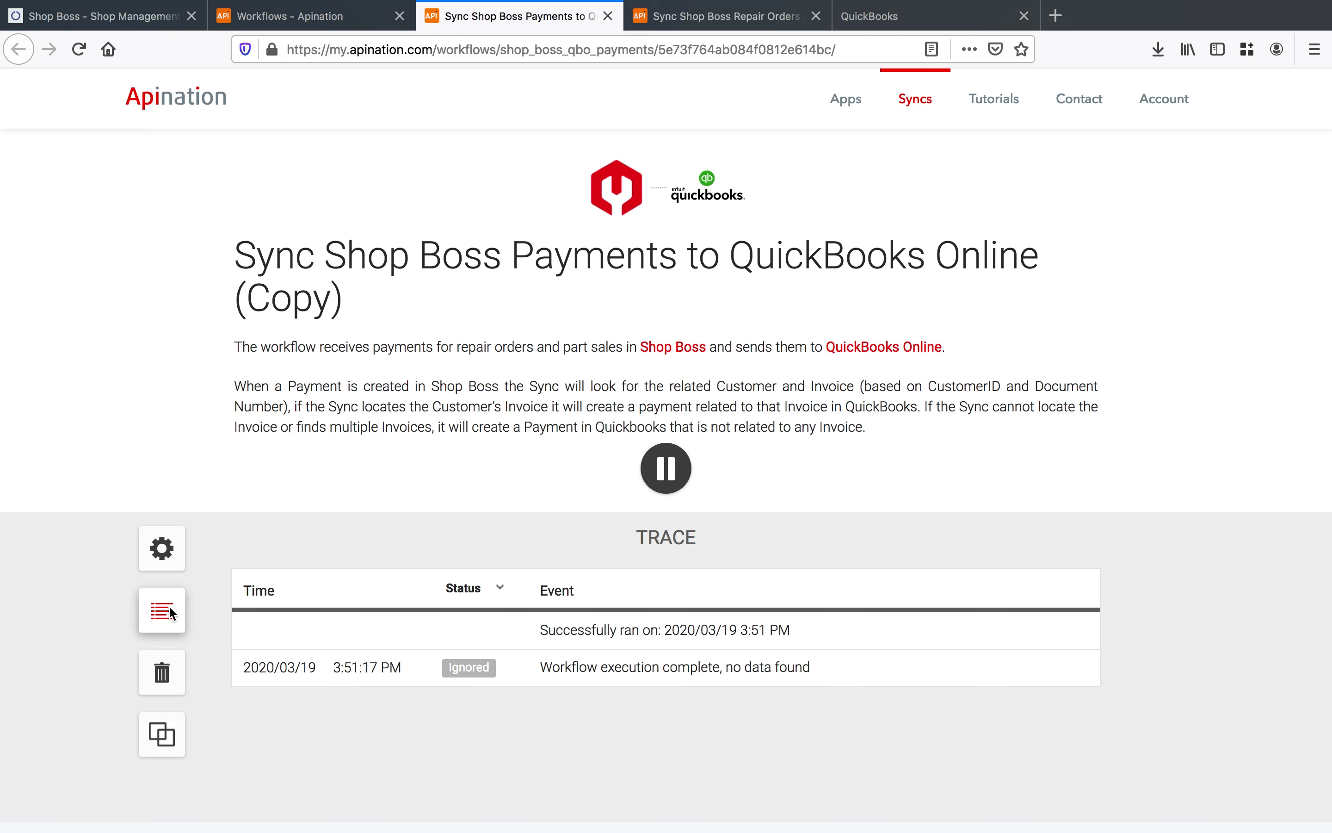
# Step: Reload the Apination payments trace to show the successful 3:53:10 PM run
pyautogui.click(78, 49)
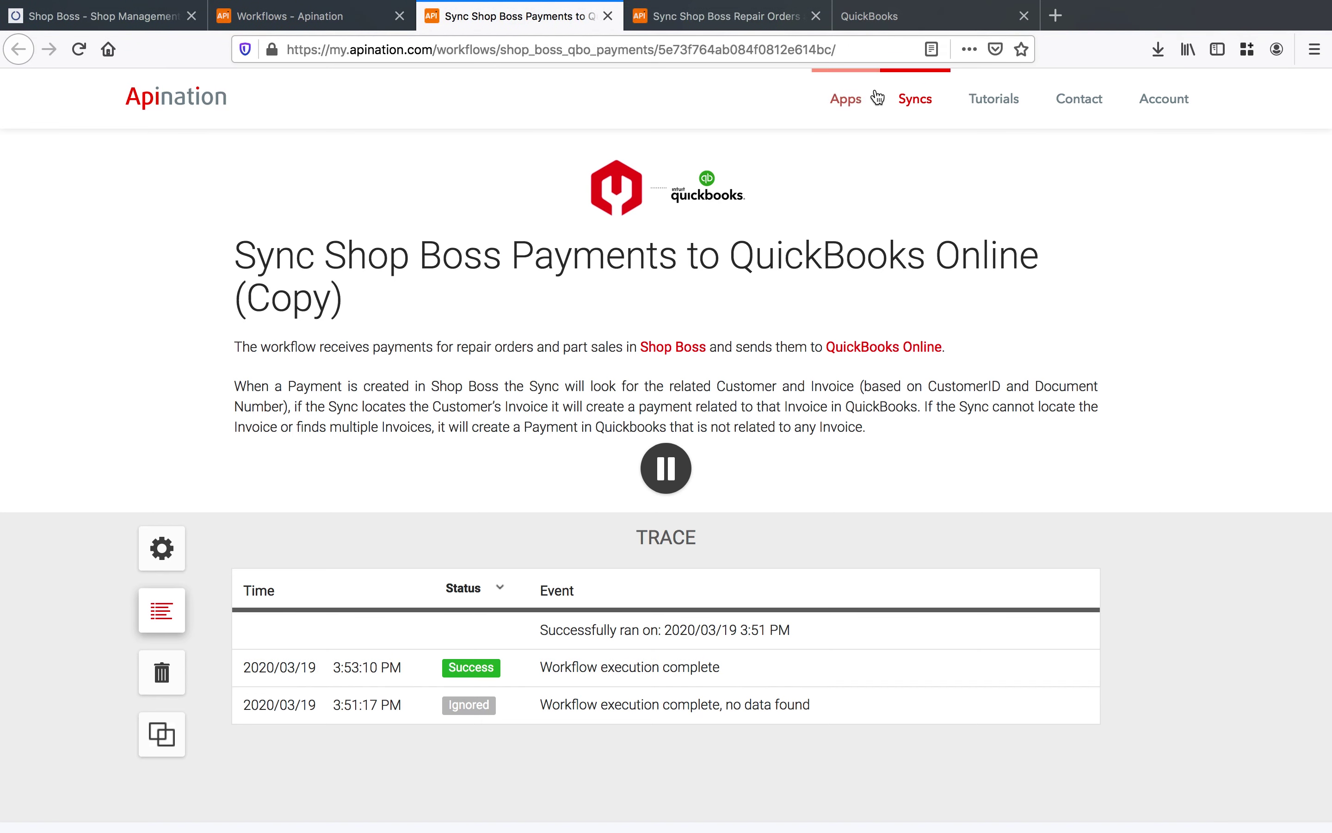
pyautogui.click(914, 9)
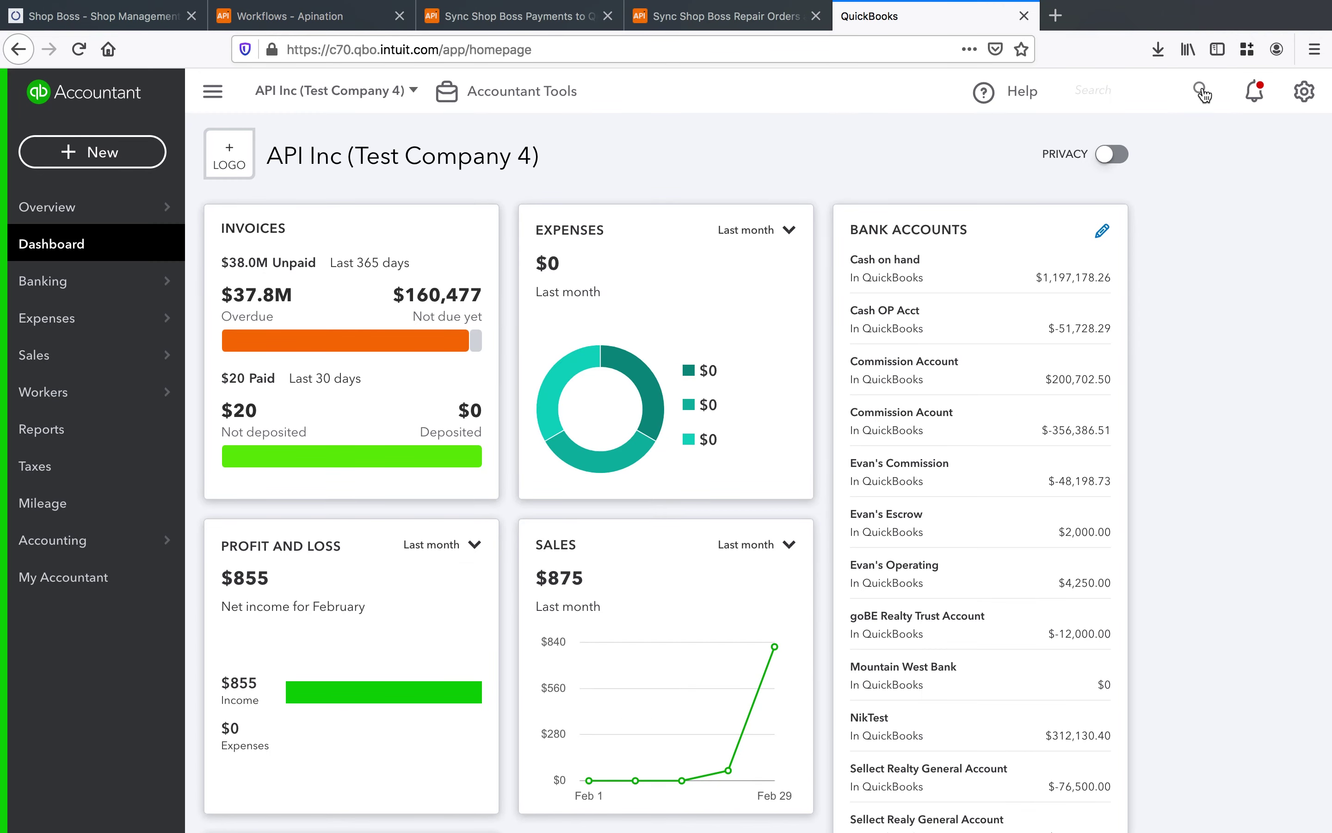
# Step: Search 'rich' in QuickBooks and review the $20.00 payment ROPAY-1511 dated 03/19/2020
pyautogui.click(1093, 90)
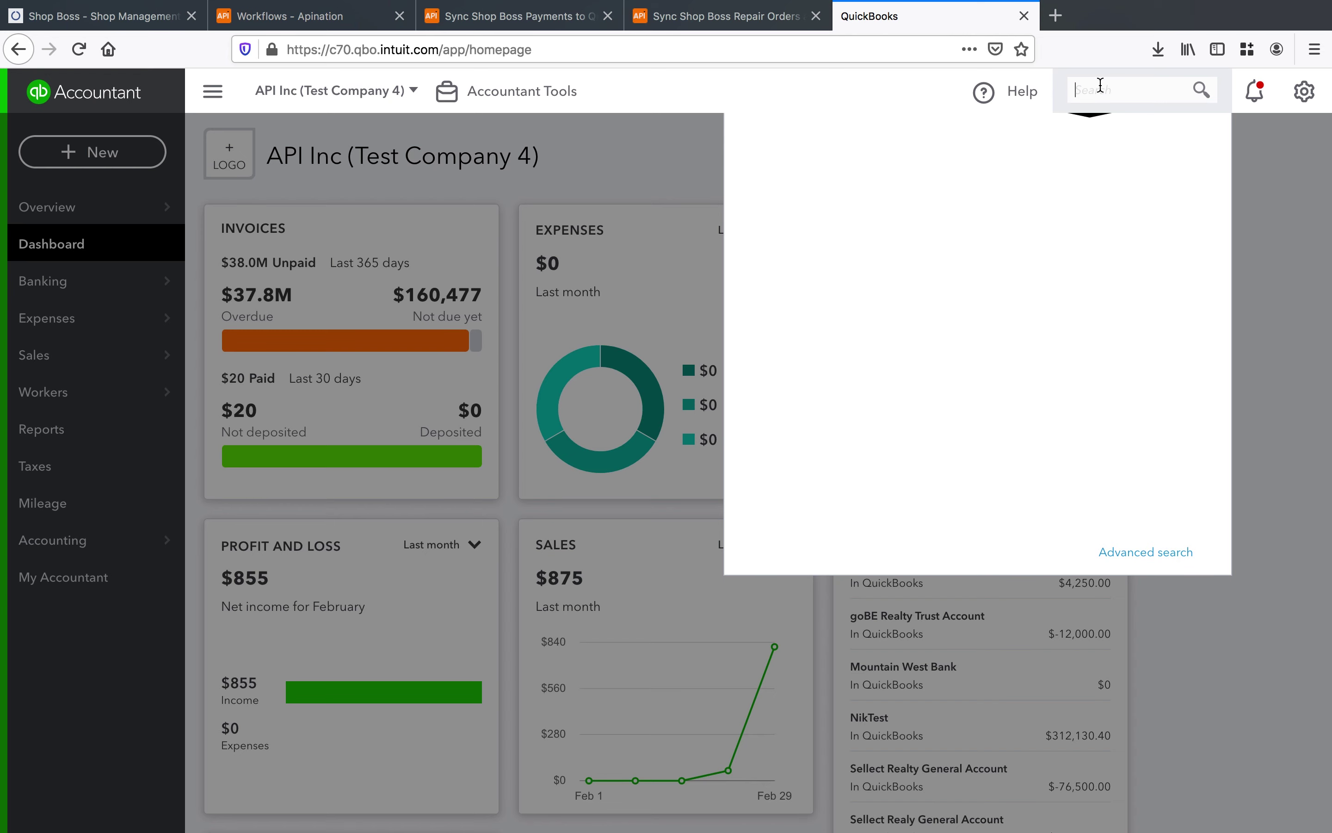
pyautogui.write('rich')
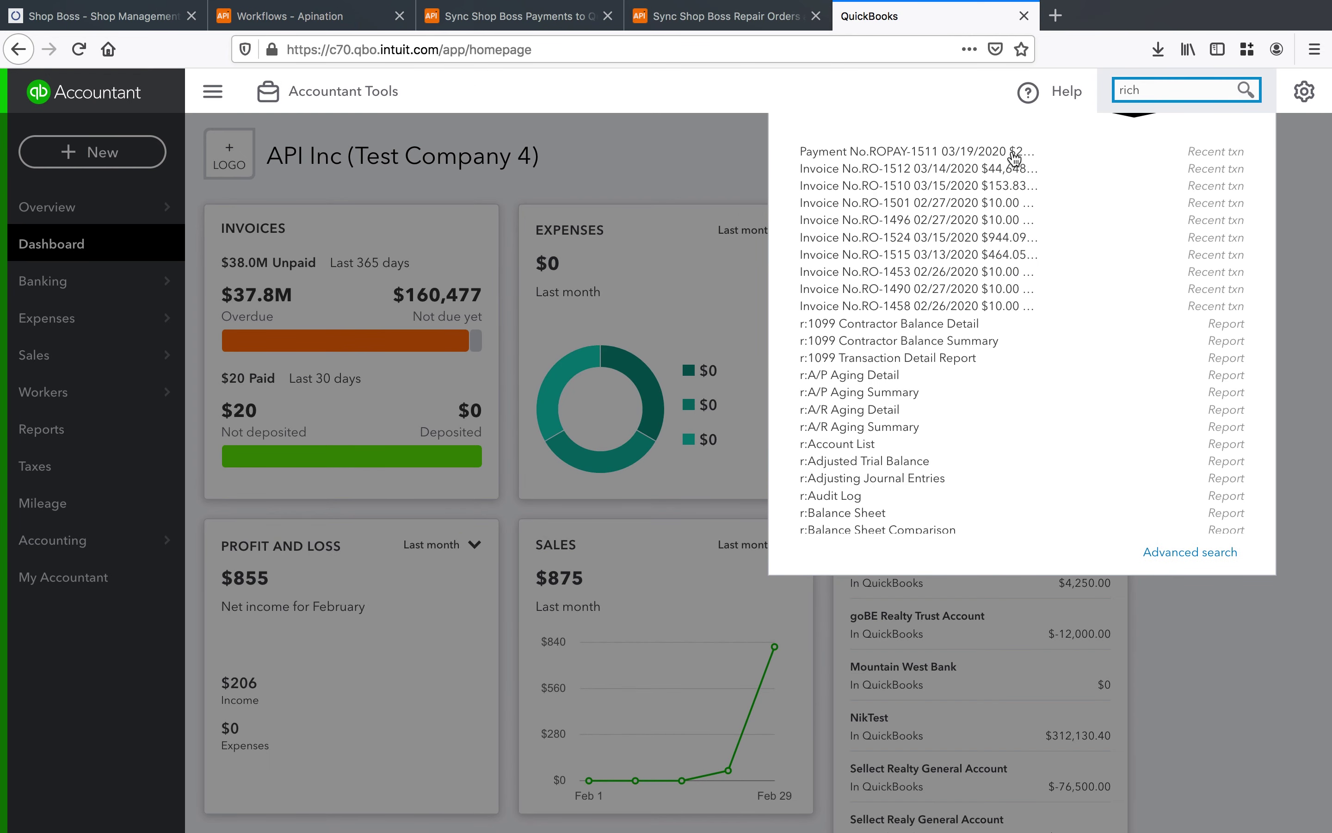
pyautogui.click(981, 159)
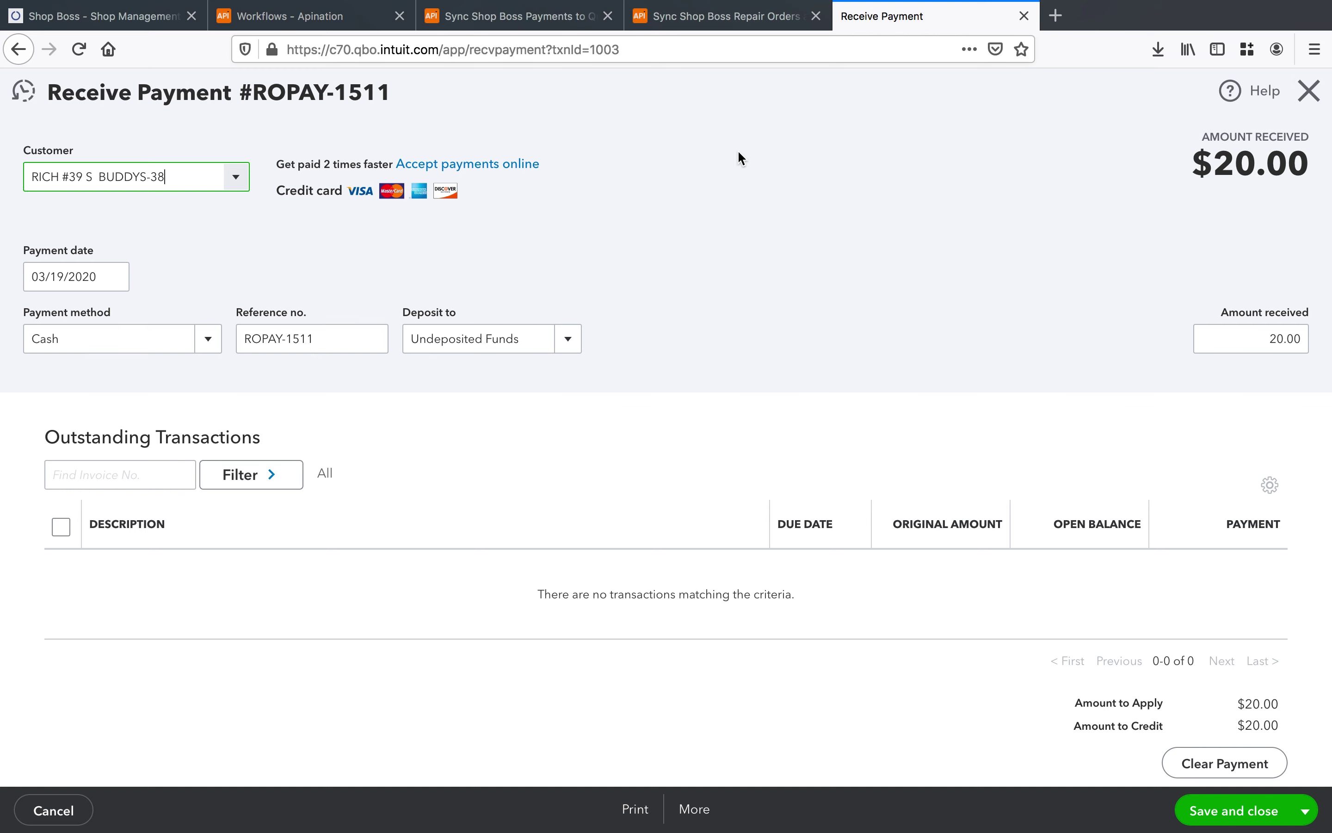
pyautogui.click(1309, 94)
pyautogui.click(165, 16)
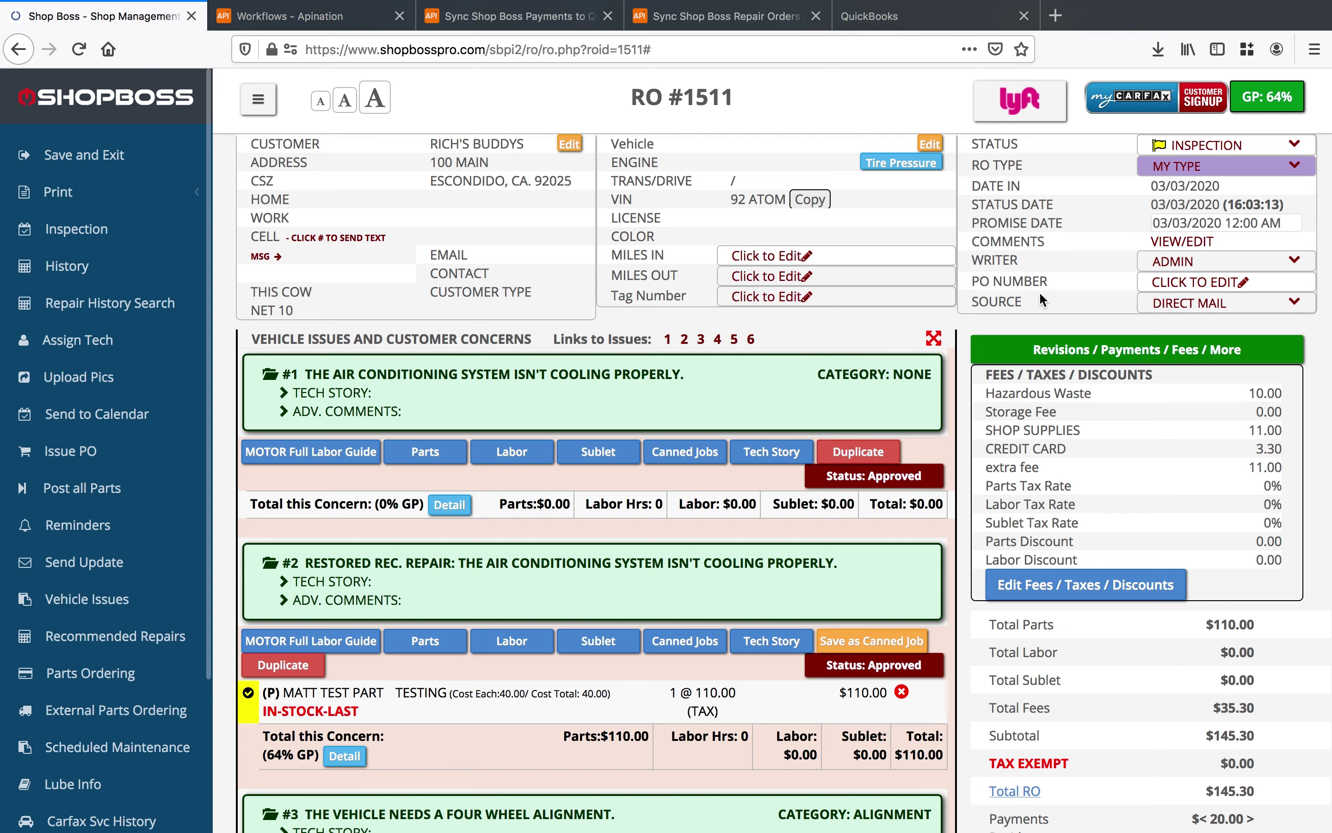
# Step: Set repair order 1511's status to CLOSED and close it without printing a final copy
pyautogui.click(1209, 145)
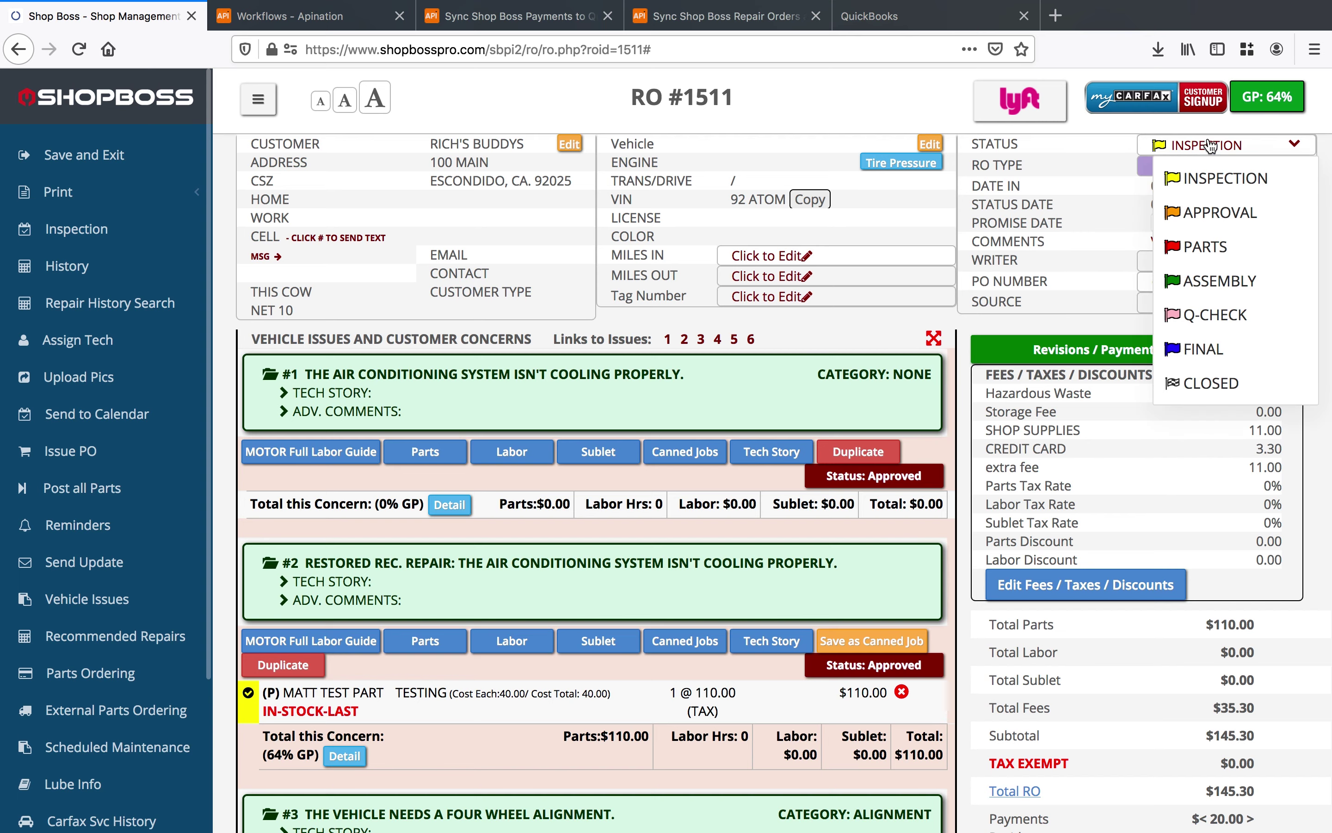
pyautogui.click(1213, 382)
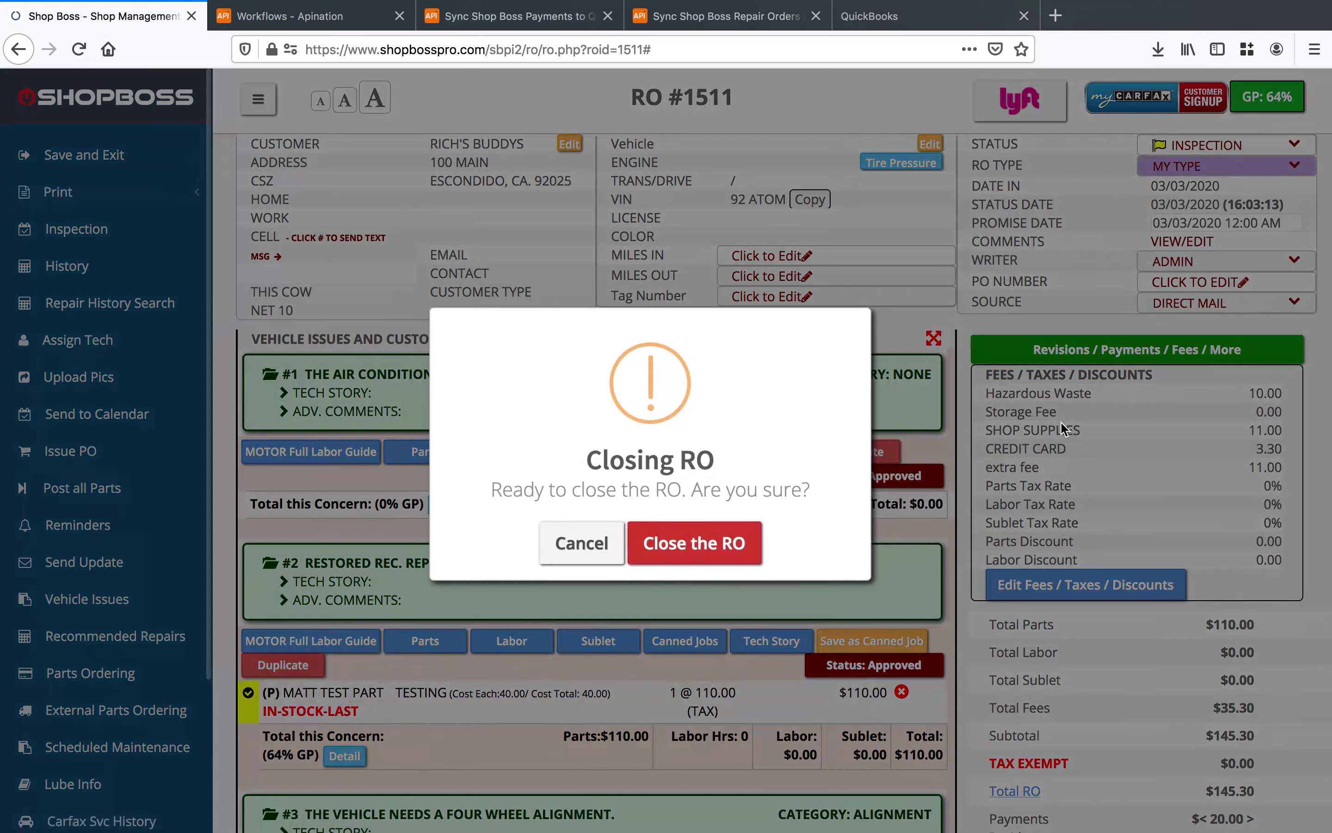
pyautogui.click(702, 545)
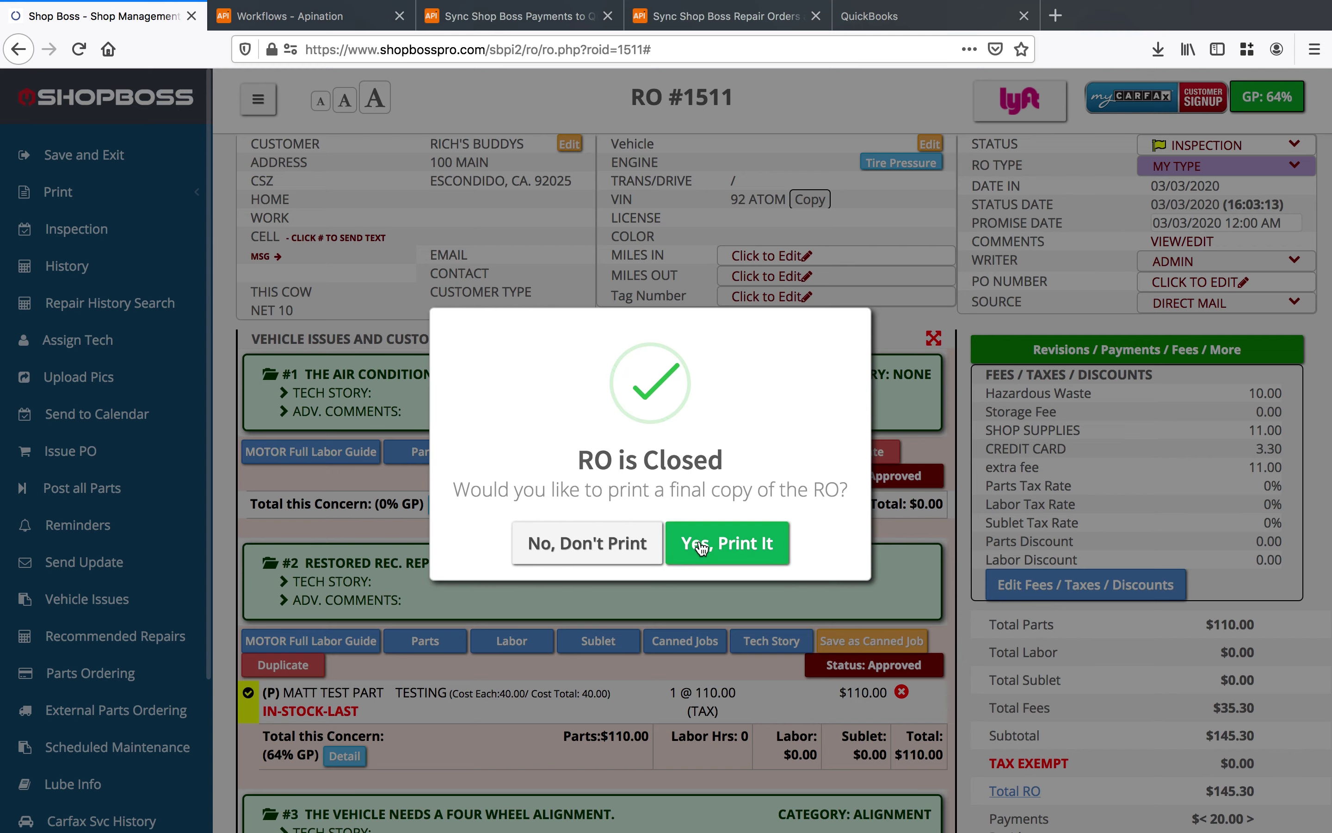
pyautogui.click(551, 553)
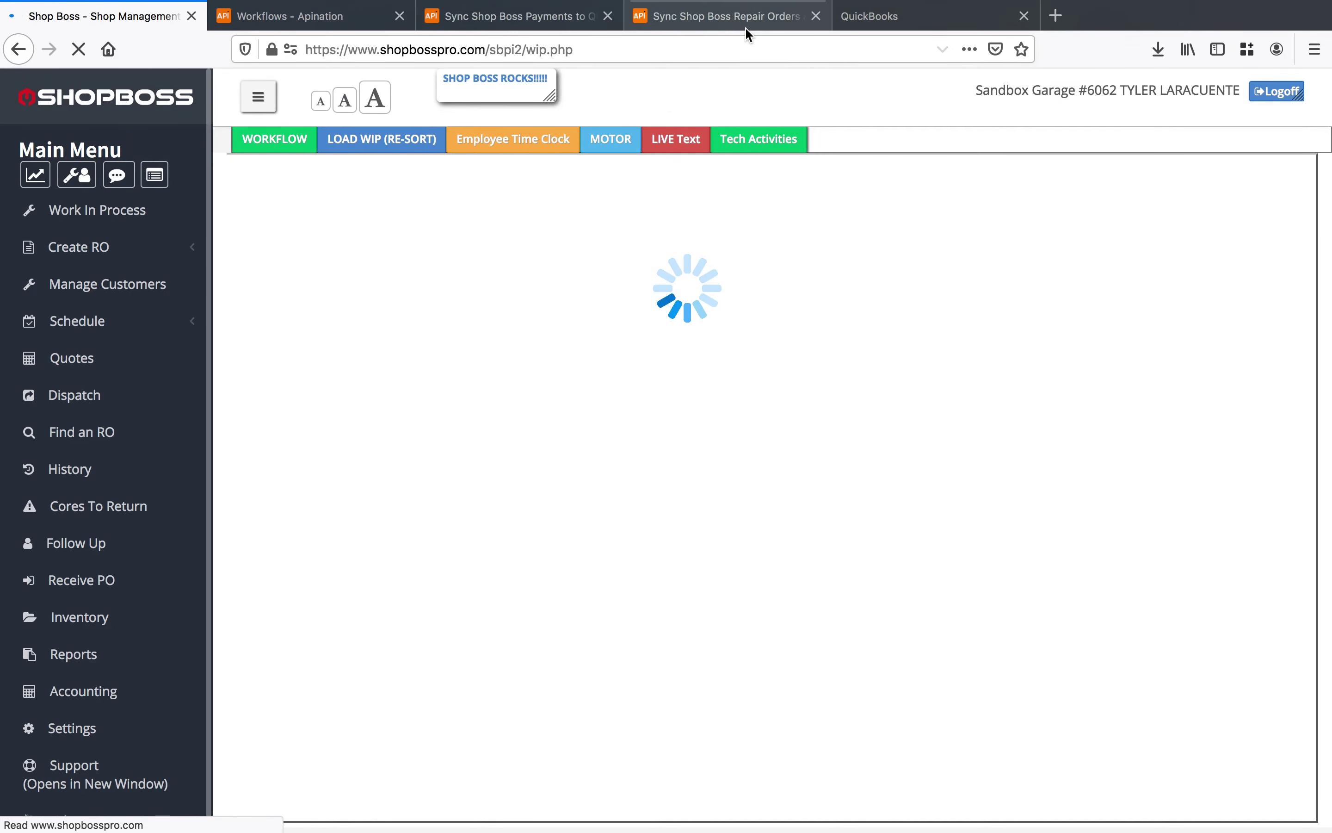
pyautogui.click(745, 27)
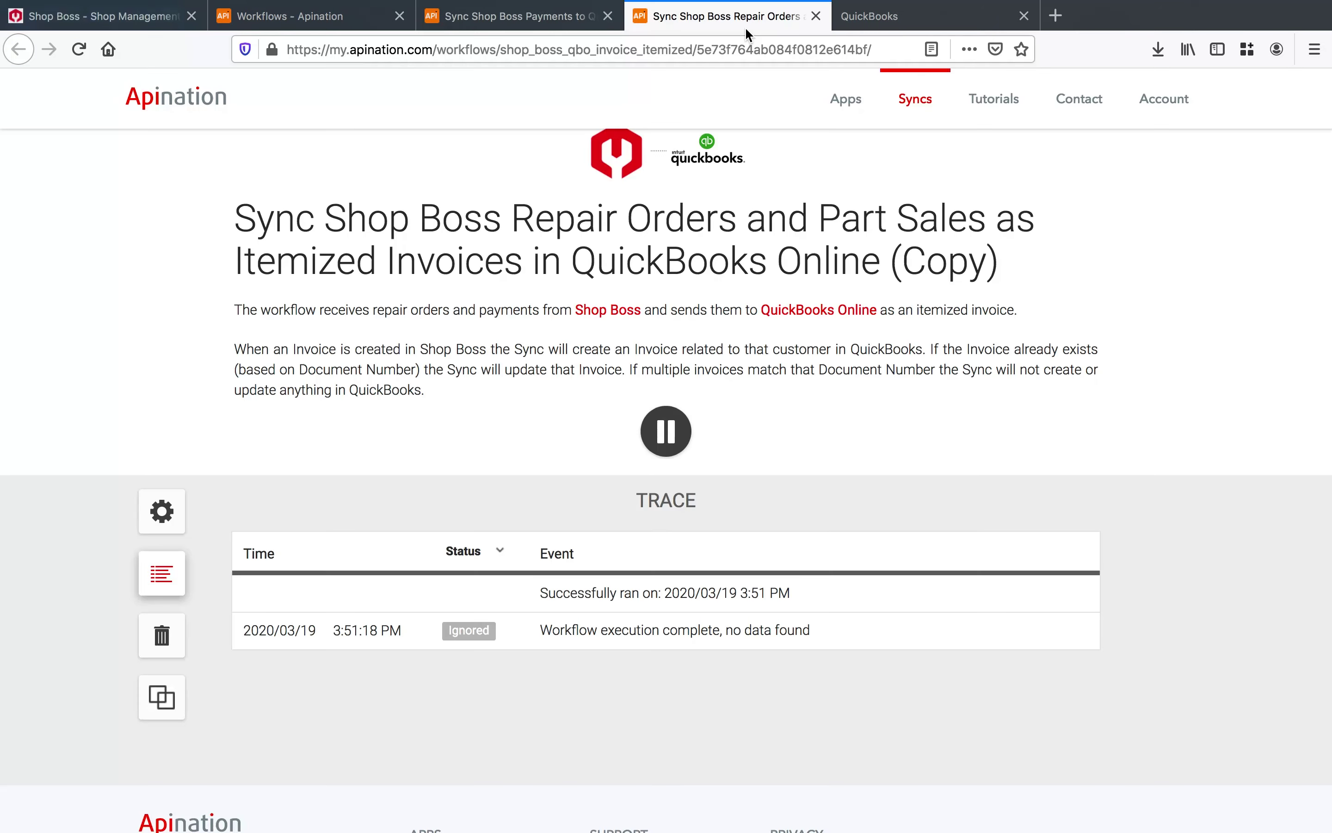
# Step: Refresh the repair order sync trace until the 3:55:07 PM run reports Success
pyautogui.click(168, 576)
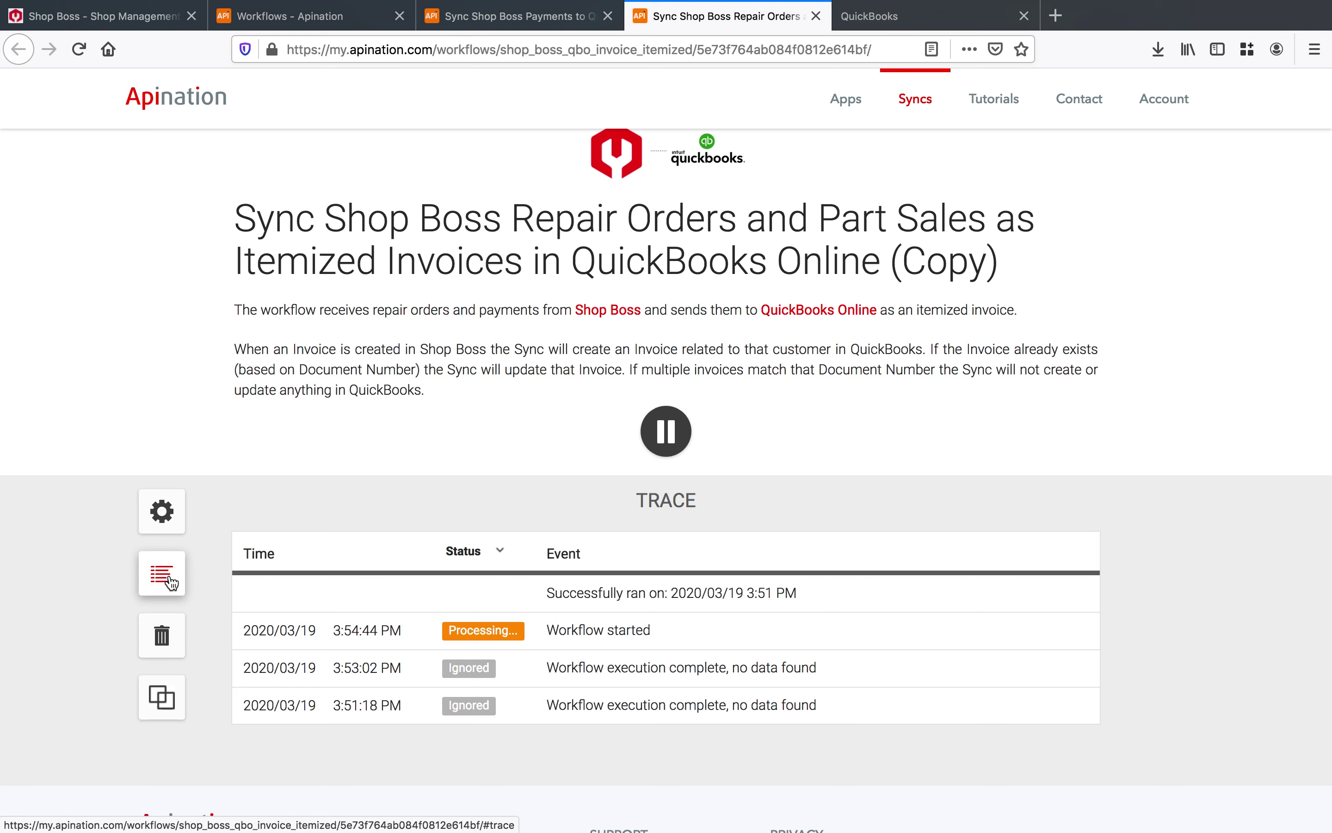
pyautogui.click(168, 576)
pyautogui.click(169, 576)
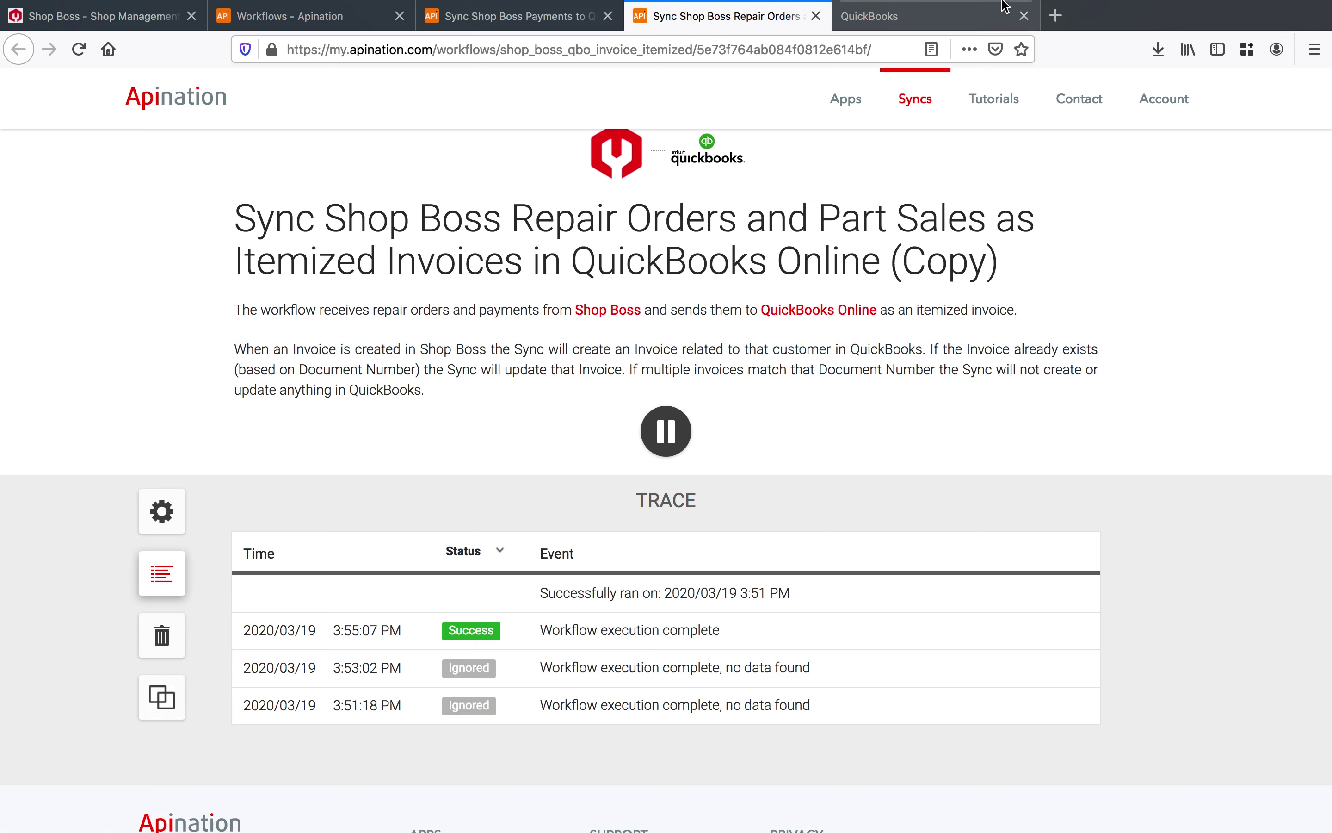
pyautogui.click(952, 21)
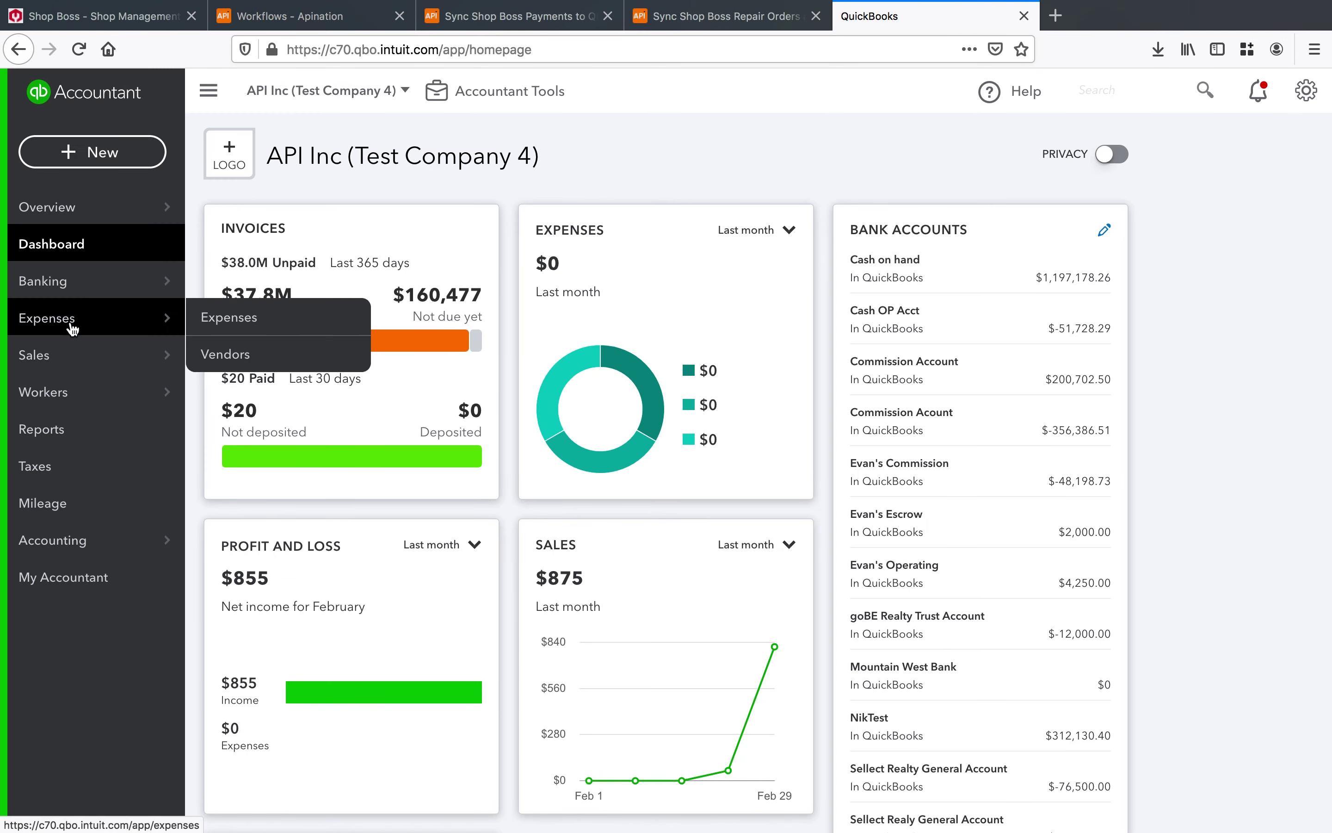
# Step: Sort QuickBooks invoices by number and open Partially paid invoice RO-1511 with $125.30 due
pyautogui.moveTo(159, 367)
pyautogui.click(238, 438)
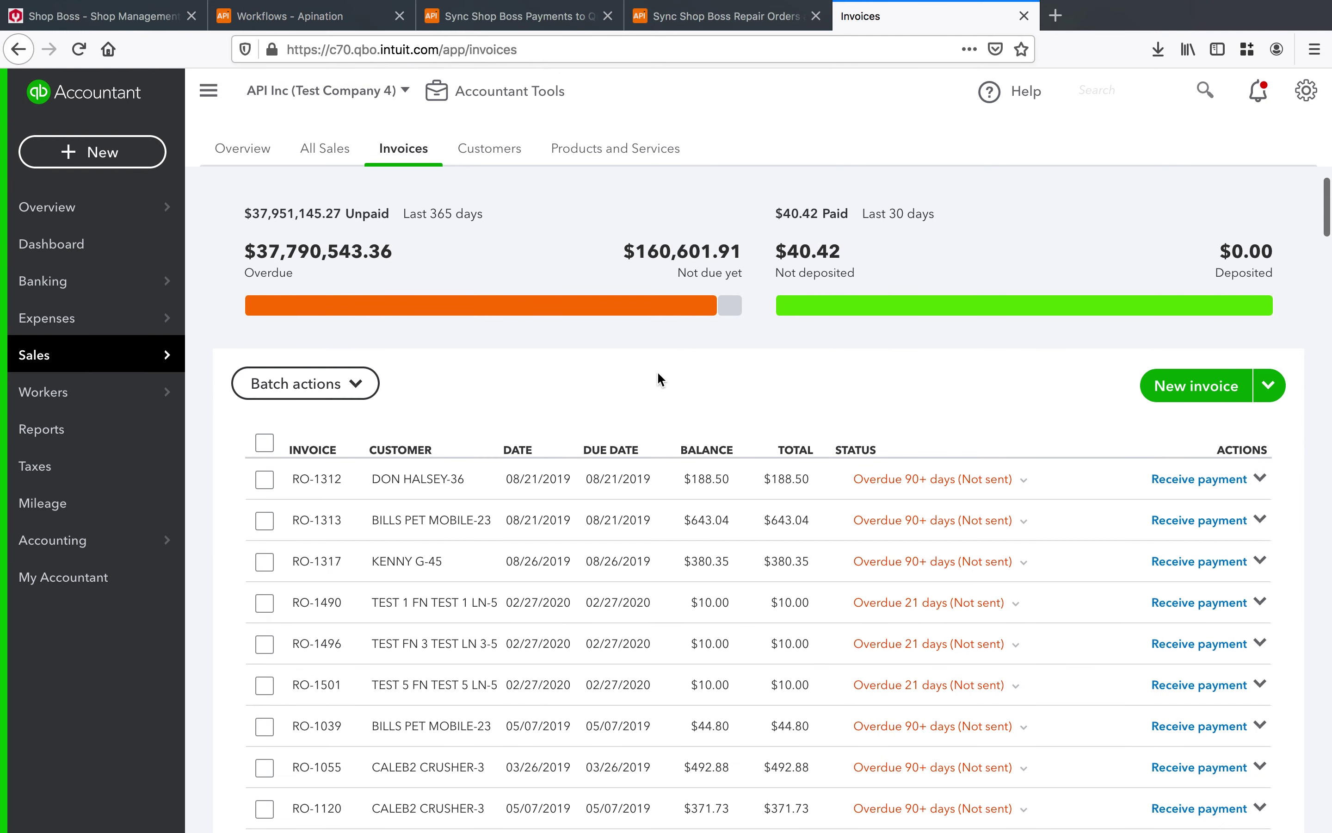
pyautogui.click(317, 451)
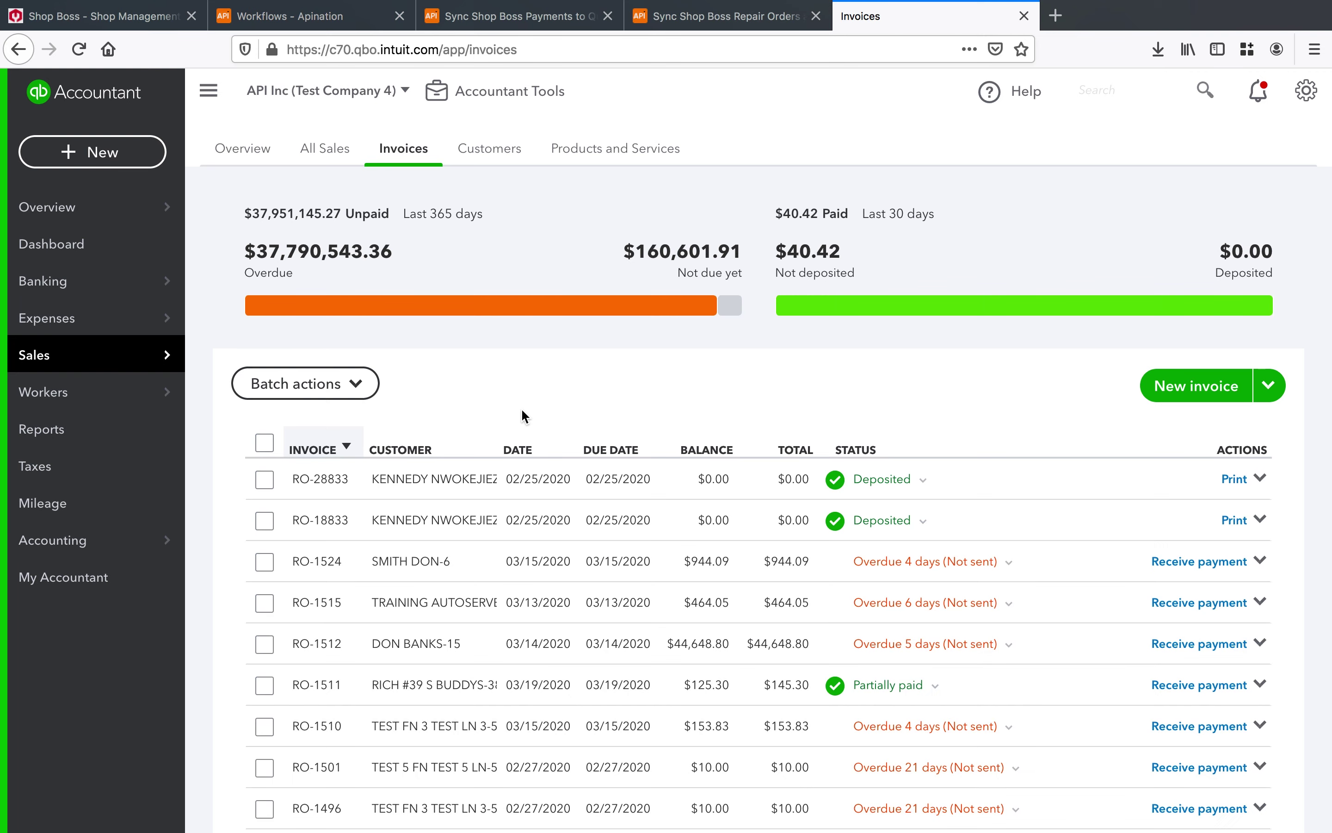
pyautogui.scroll(-2, 411, 634)
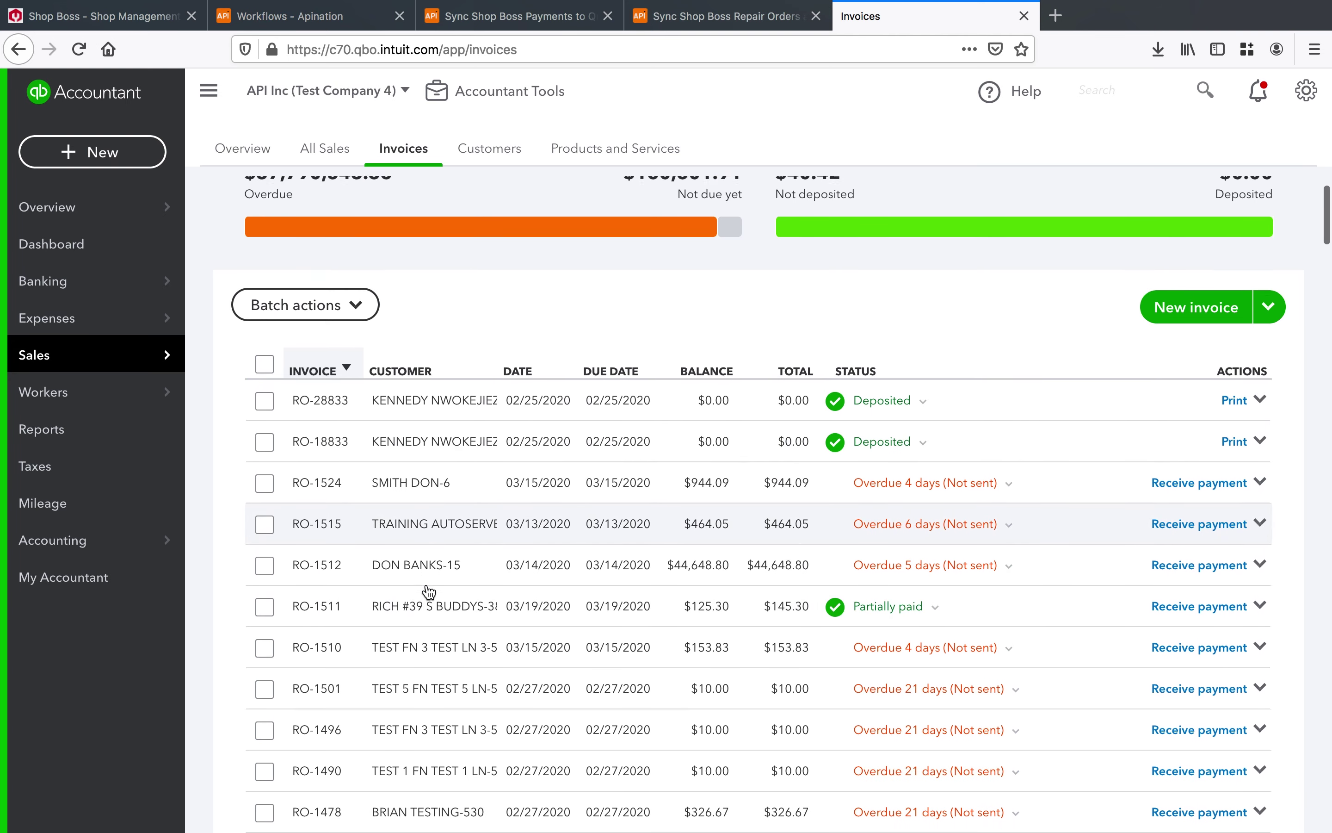
pyautogui.click(400, 608)
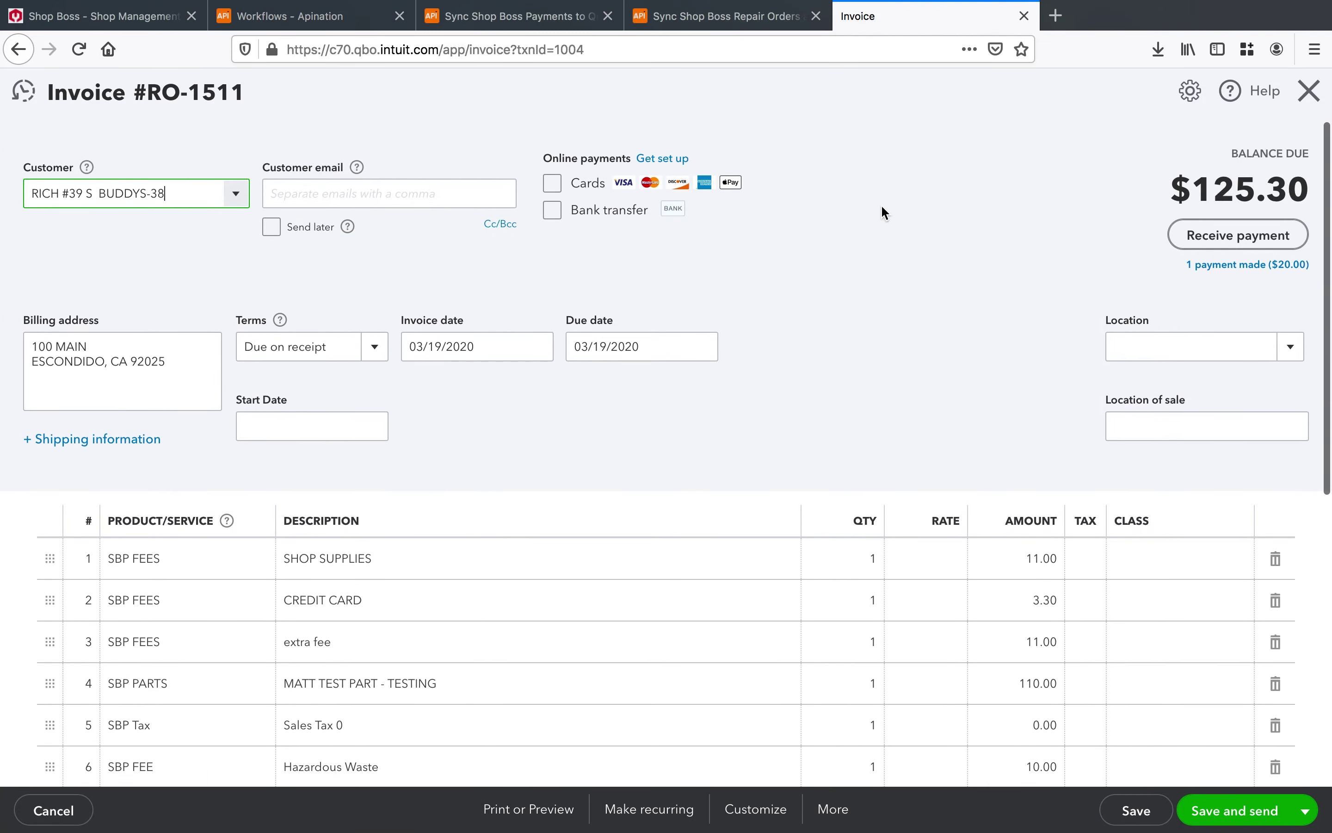
# Step: Check RO-1511's $20.00 ROPAY-1511 payment and $145.30 subtotal, then return to Shop Boss's WIP list
pyautogui.click(1257, 266)
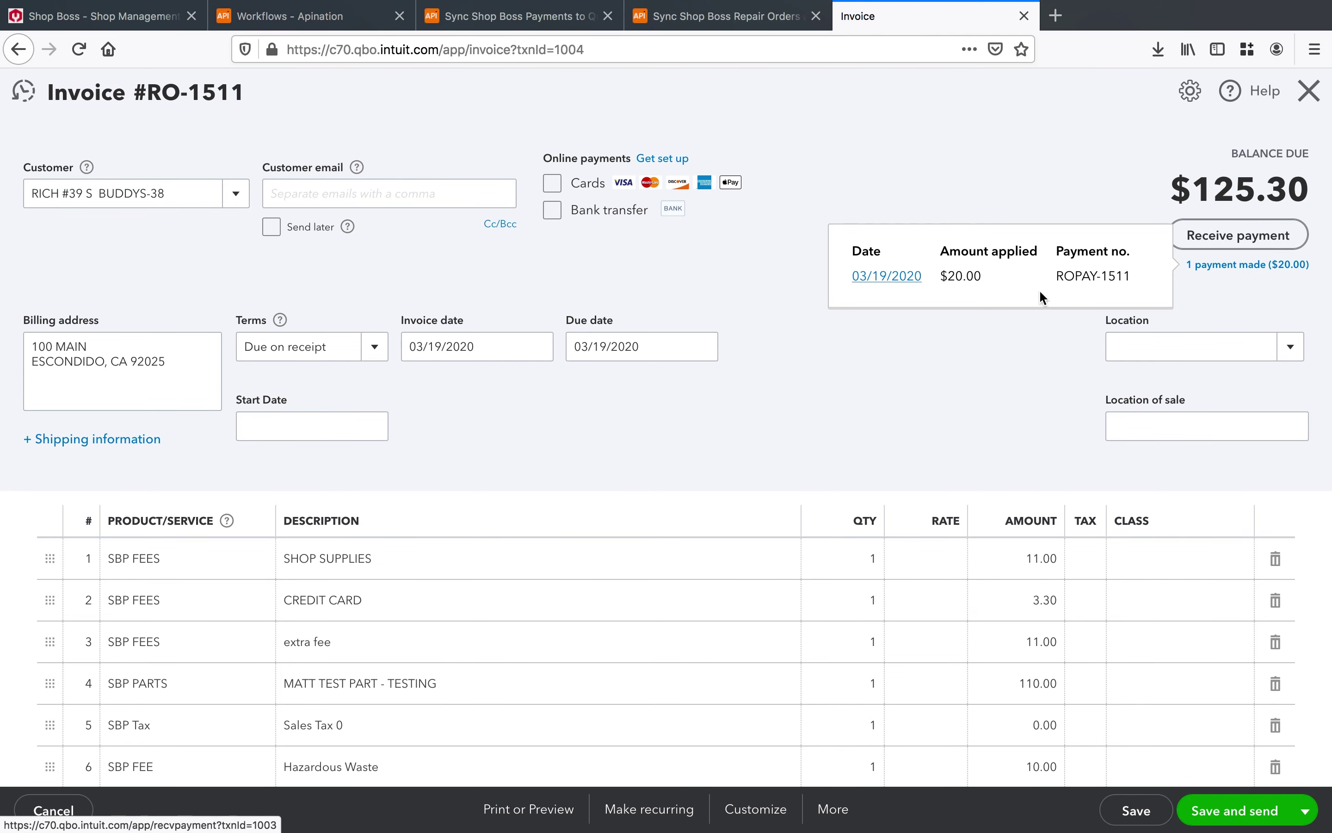
pyautogui.scroll(-3, 649, 310)
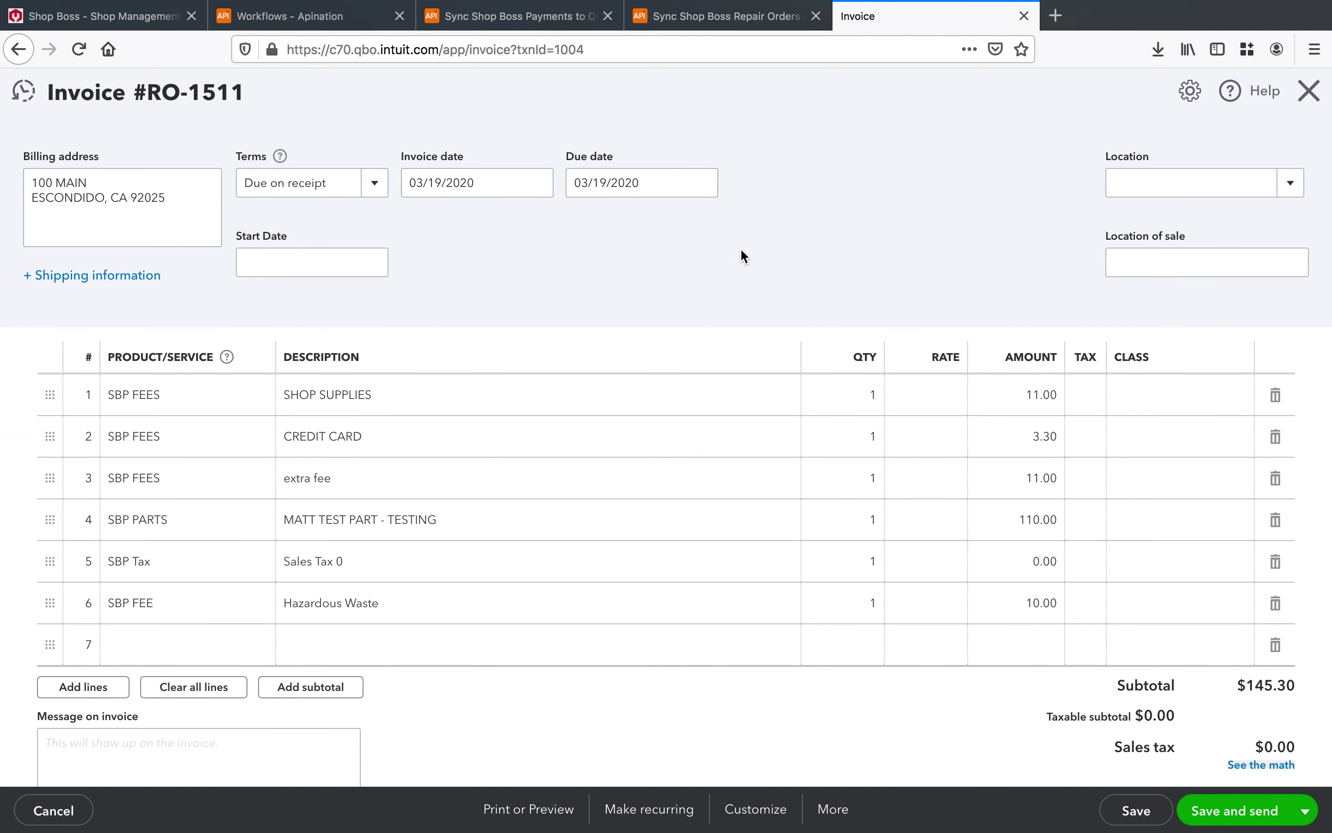
pyautogui.scroll(-5, 741, 250)
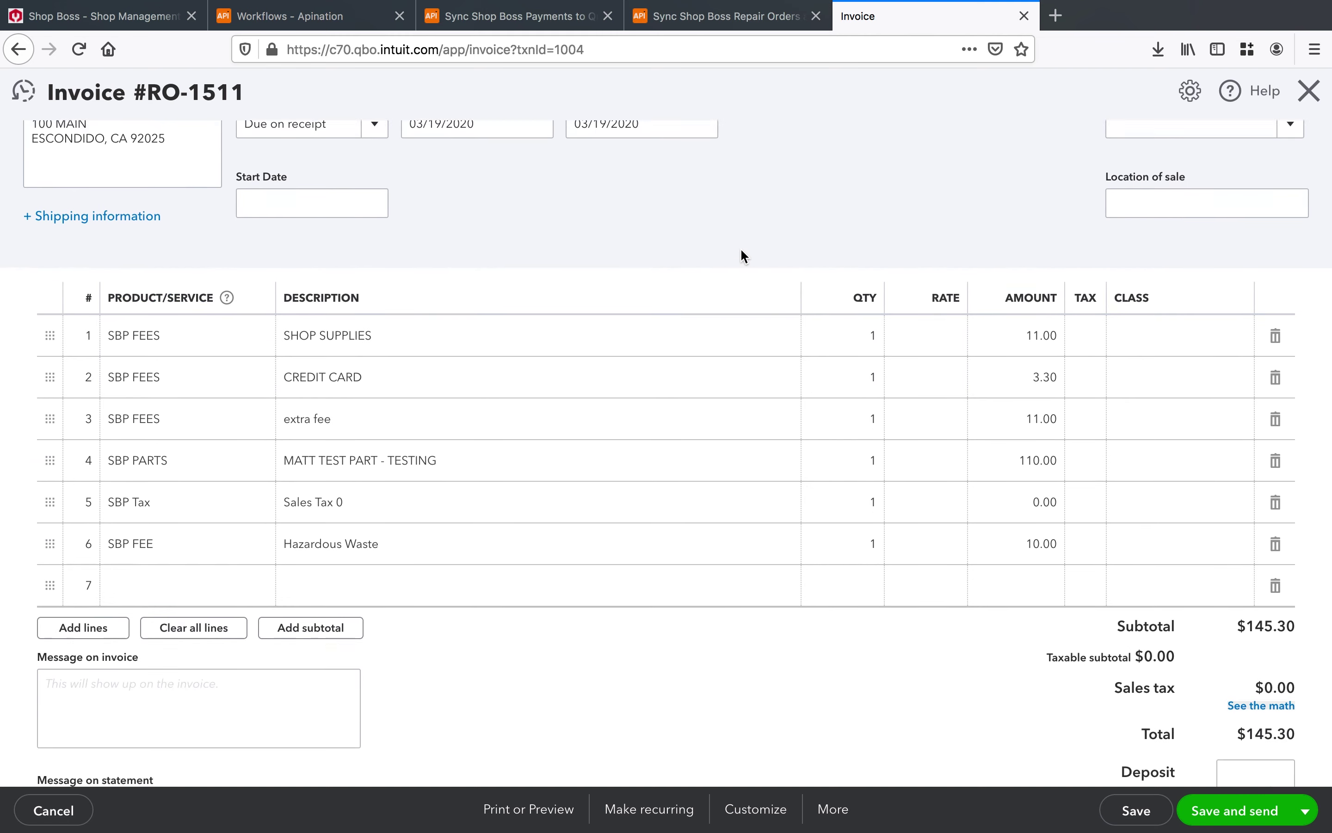
pyautogui.scroll(6, 741, 251)
pyautogui.scroll(2, 740, 254)
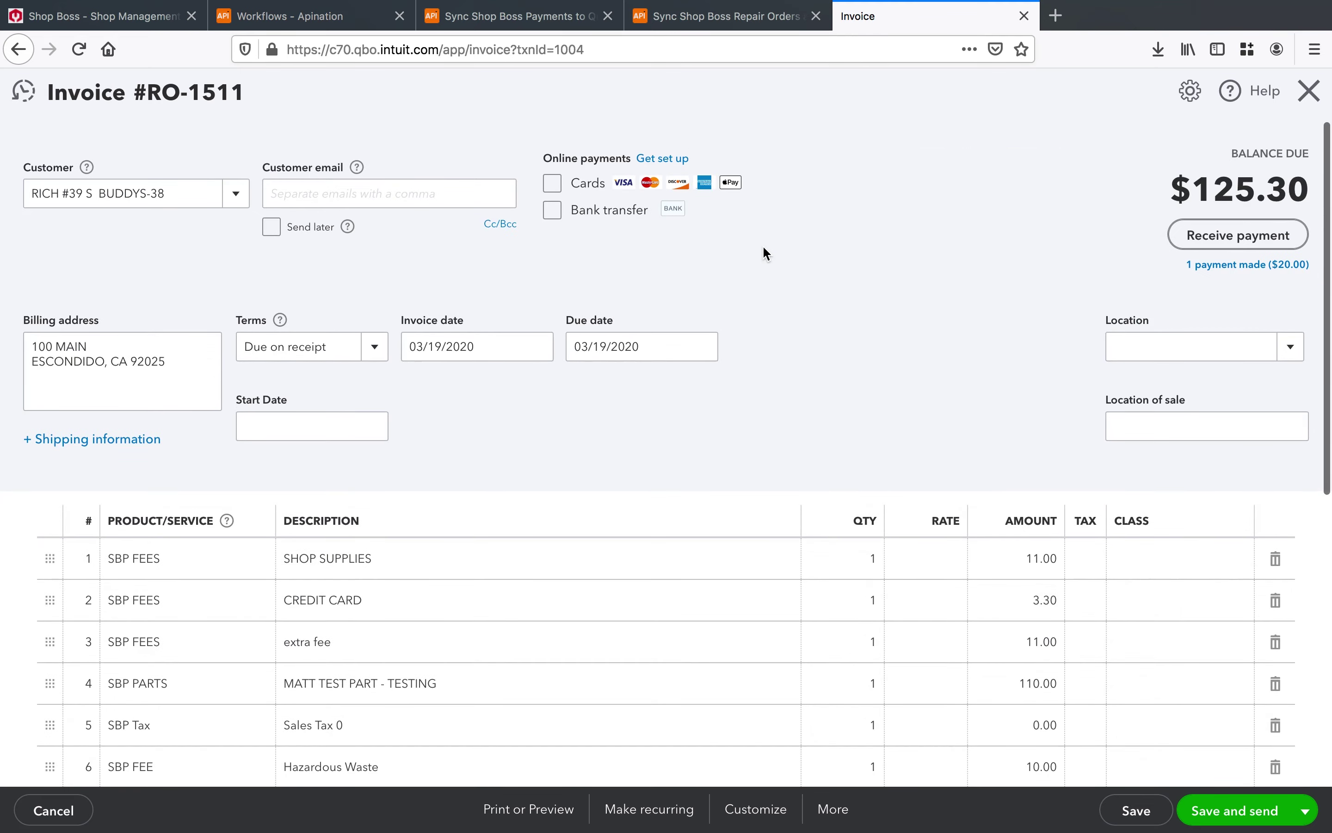
pyautogui.click(744, 27)
pyautogui.click(121, 22)
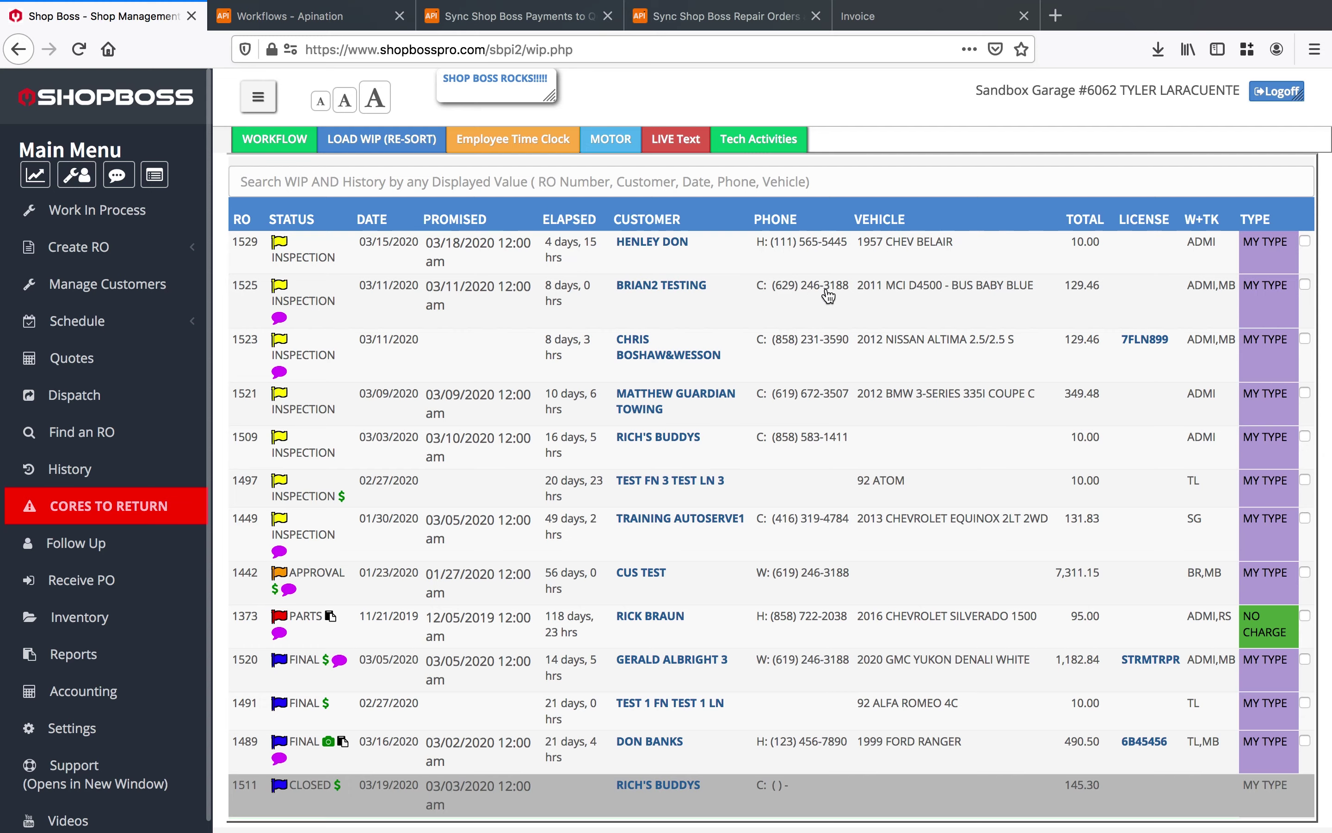